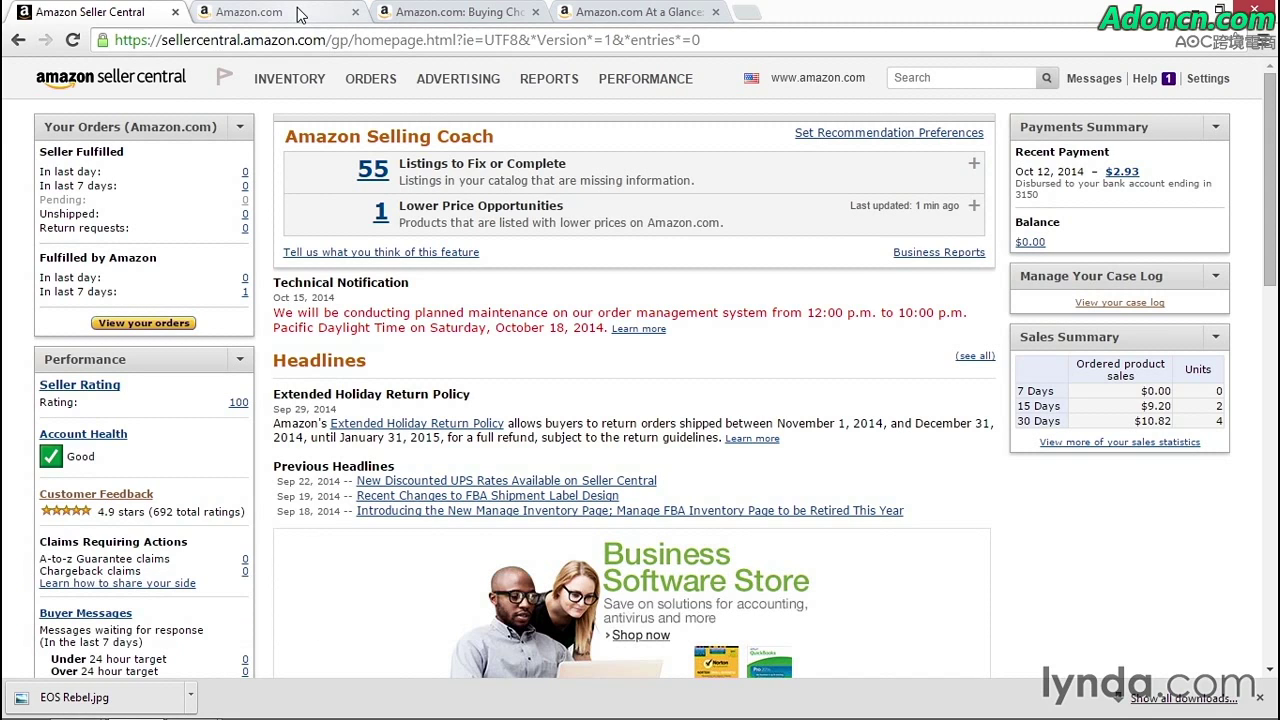
Step: Go from the Amazon shopping account to its seller account and open the page for adding a product to inventory
left_click(300, 13)
left_click(966, 82)
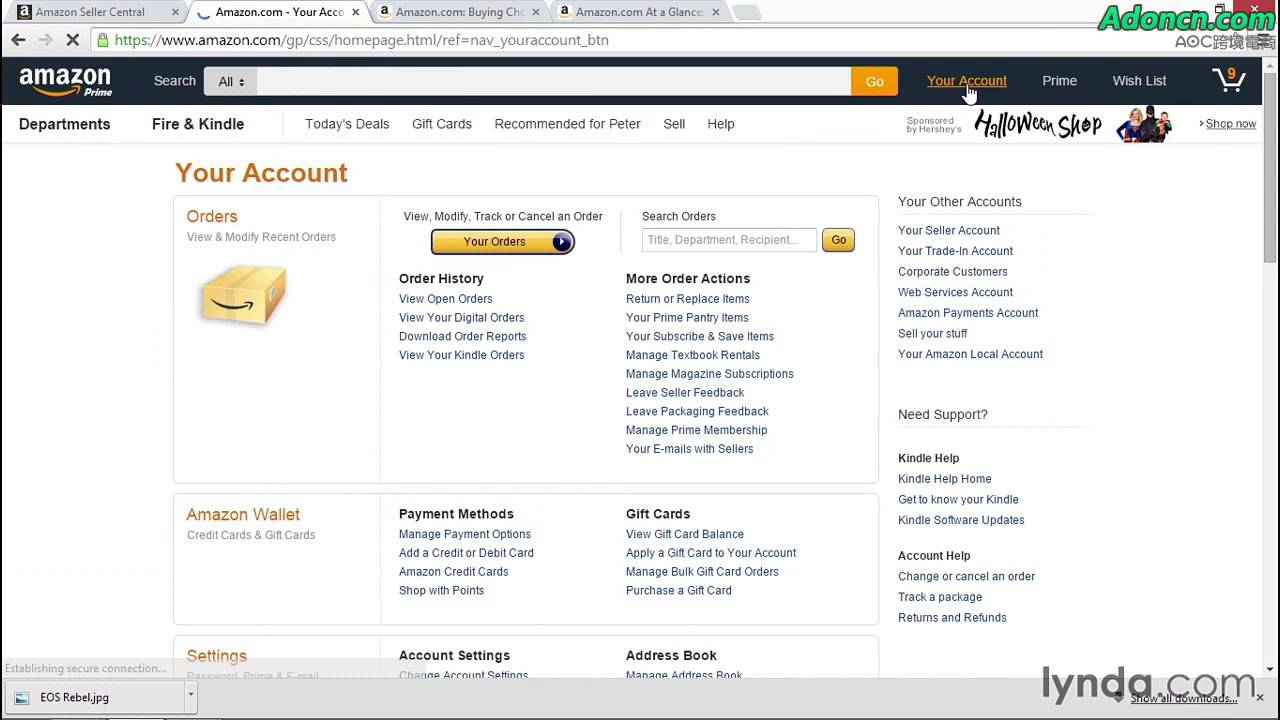
left_click(945, 232)
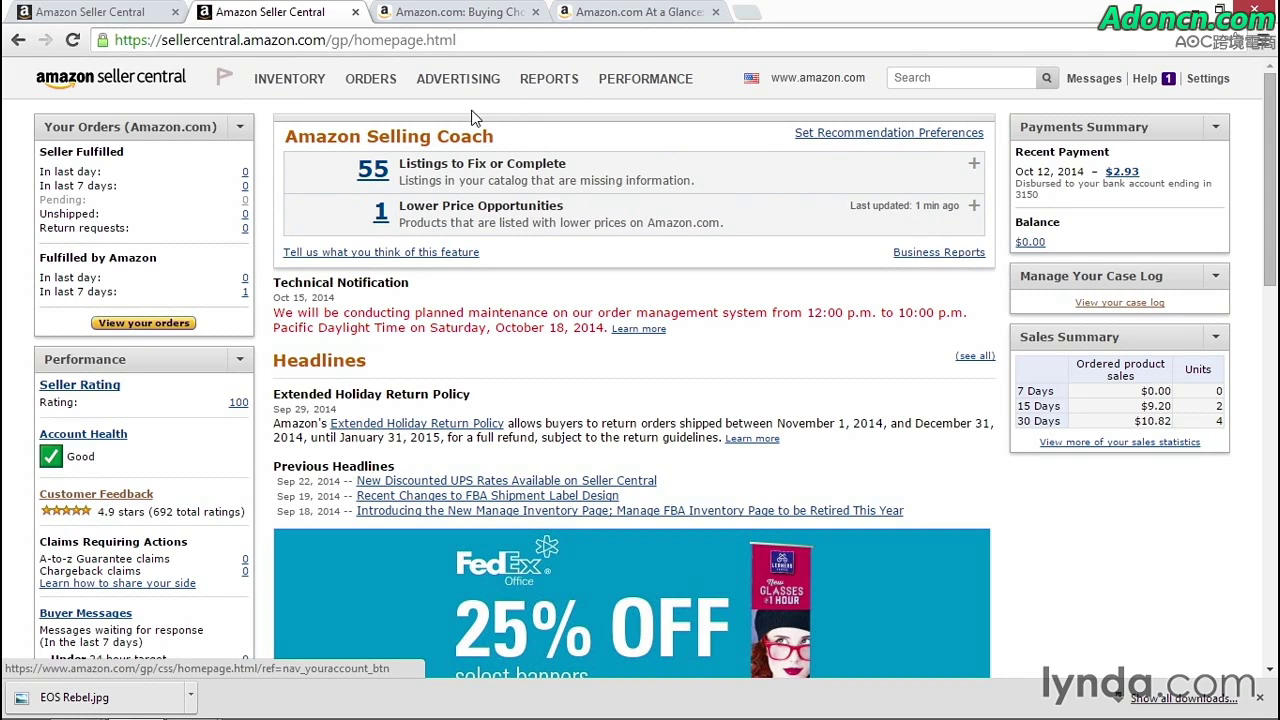
mouse_move(292, 84)
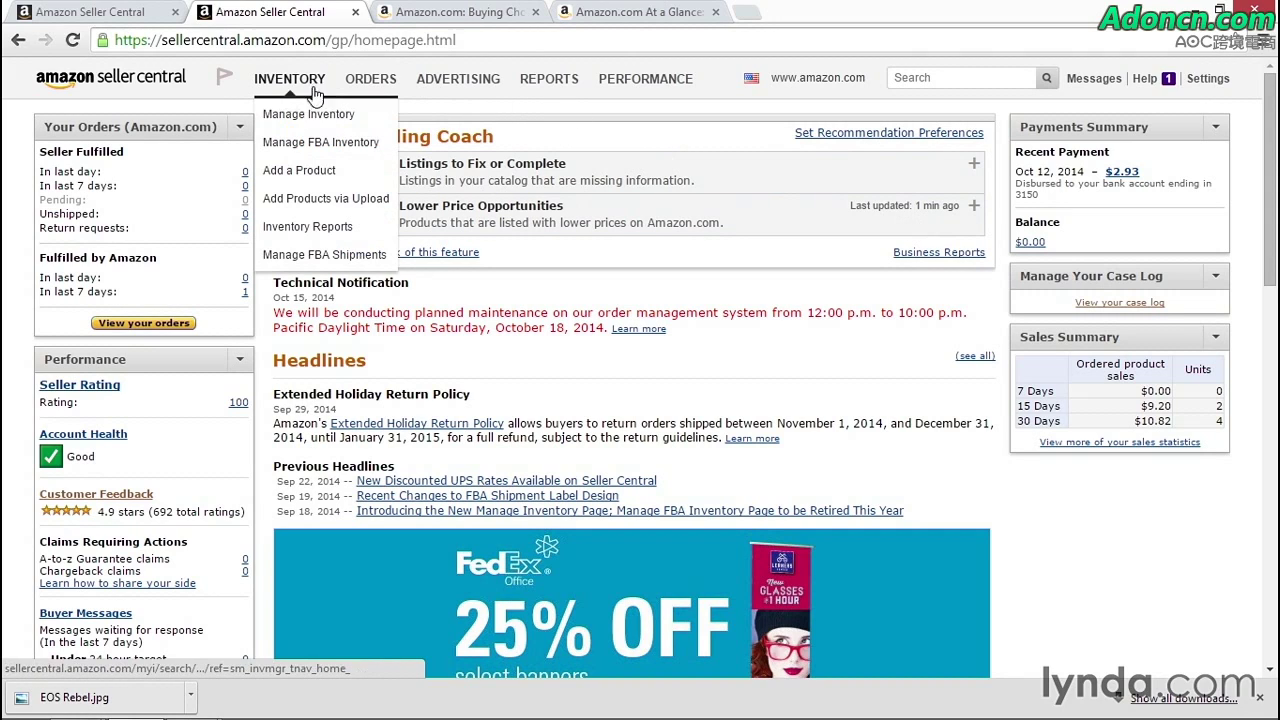
left_click(298, 171)
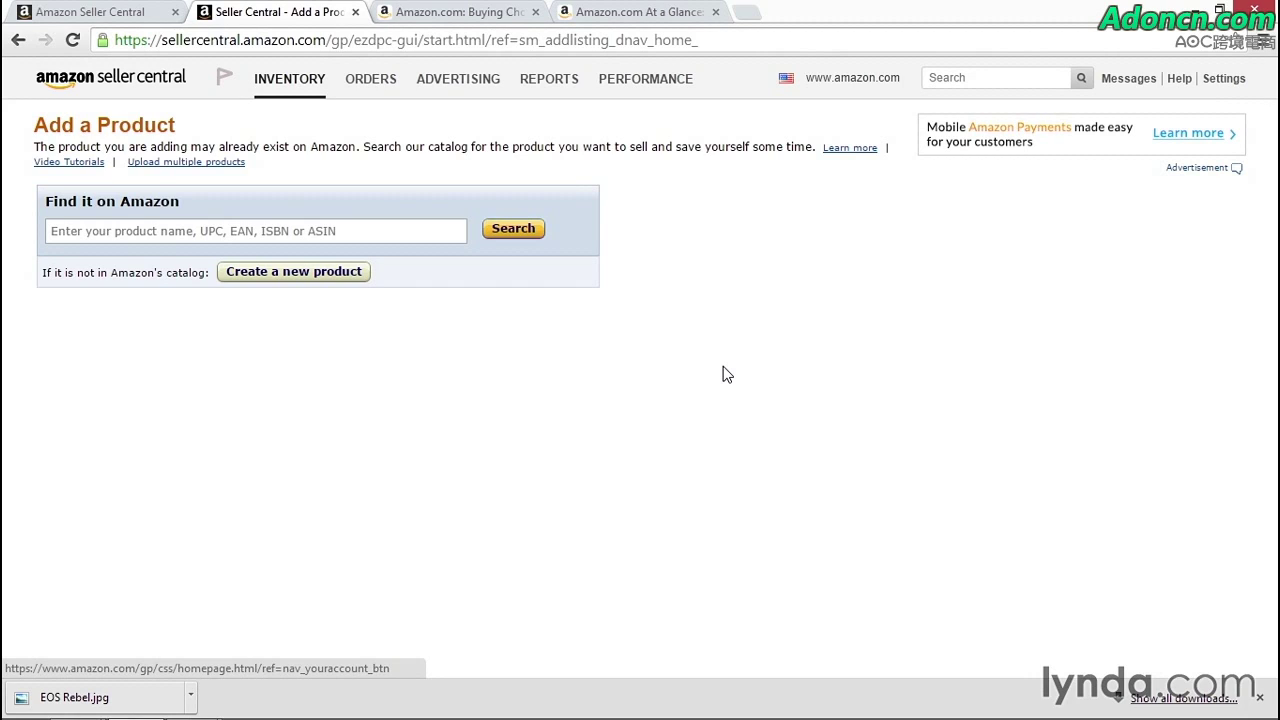
Step: Search the catalog for ASIN B007VGGFZU and choose to sell the Nikon D3200 24.2 MP CMOS Digital SLR with 18-55mm lens (Black)
left_click(274, 237)
type("B007VGGFZU")
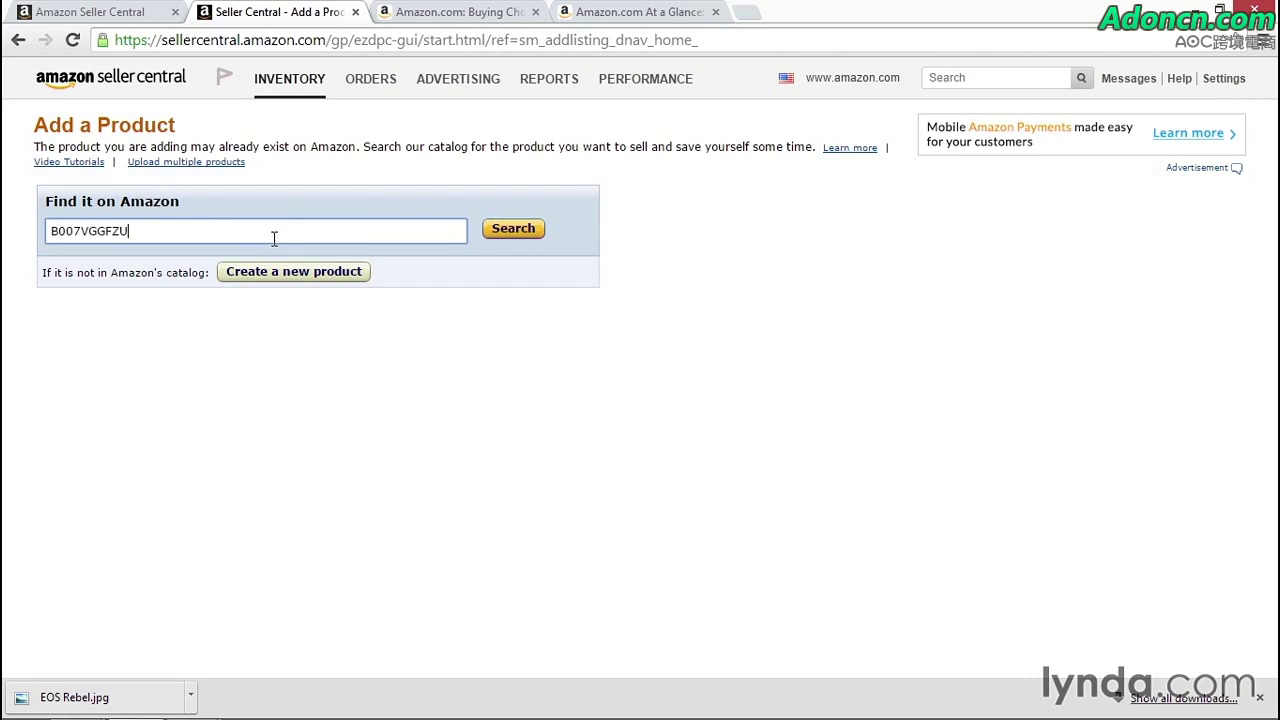
key("Return")
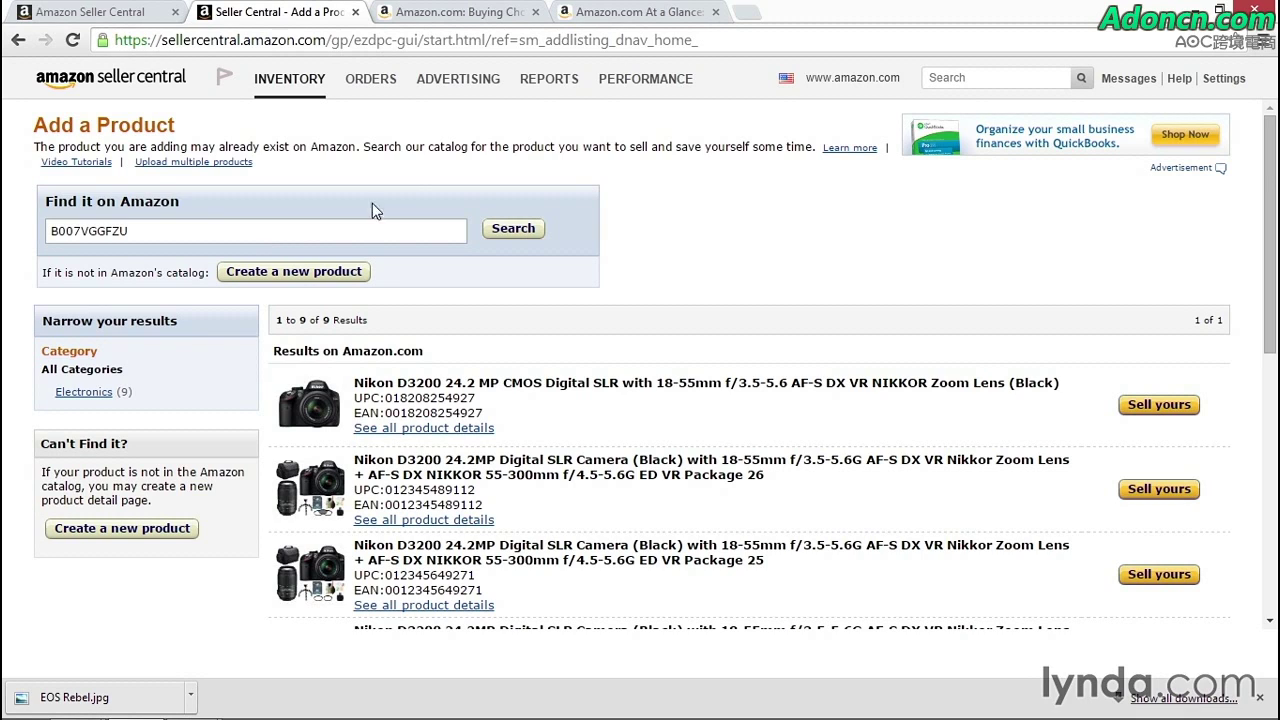
left_click(1150, 410)
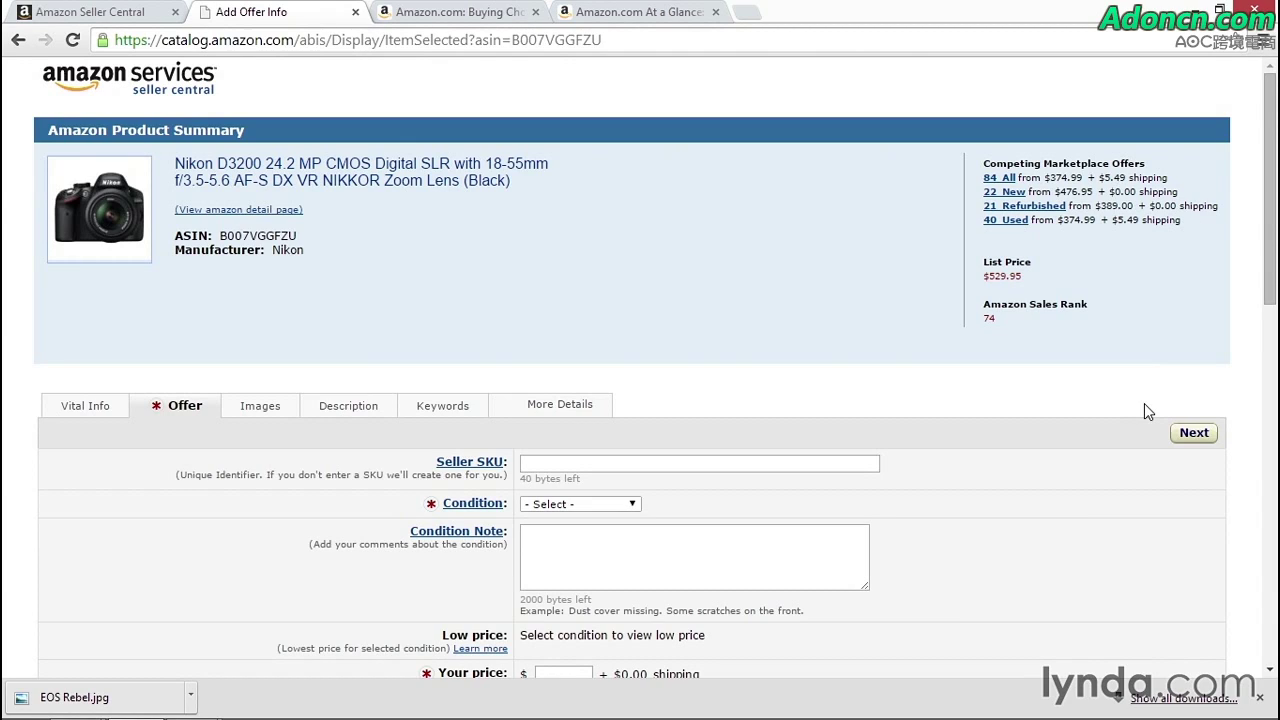
Step: Check the Vital Info, Images and Keywords sections of the listing form and return to the Offer section
left_click(101, 408)
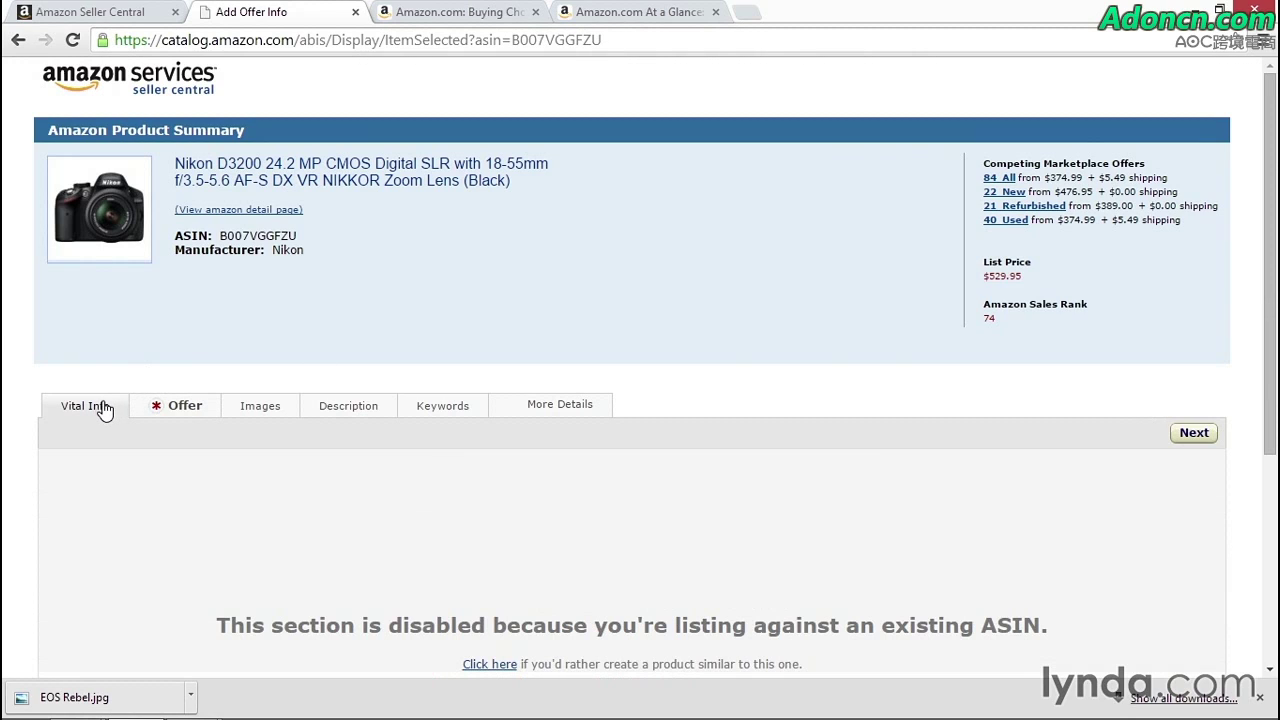
left_click(260, 408)
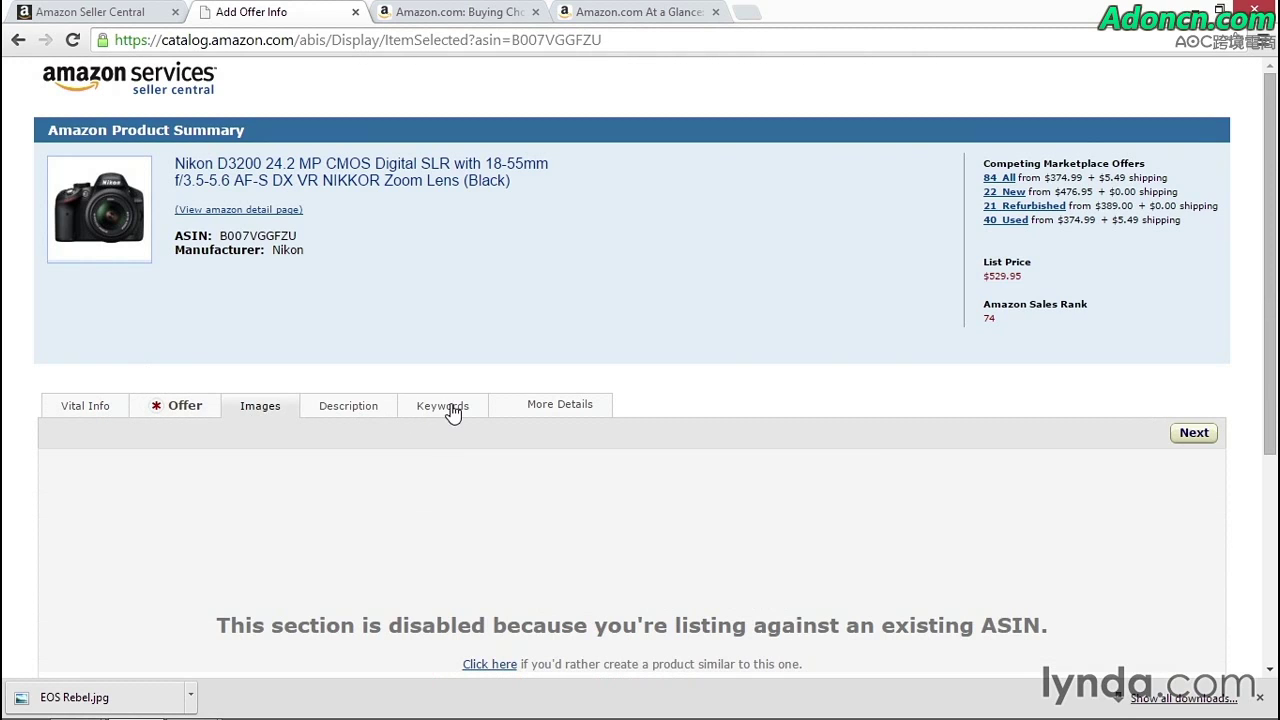
left_click(452, 410)
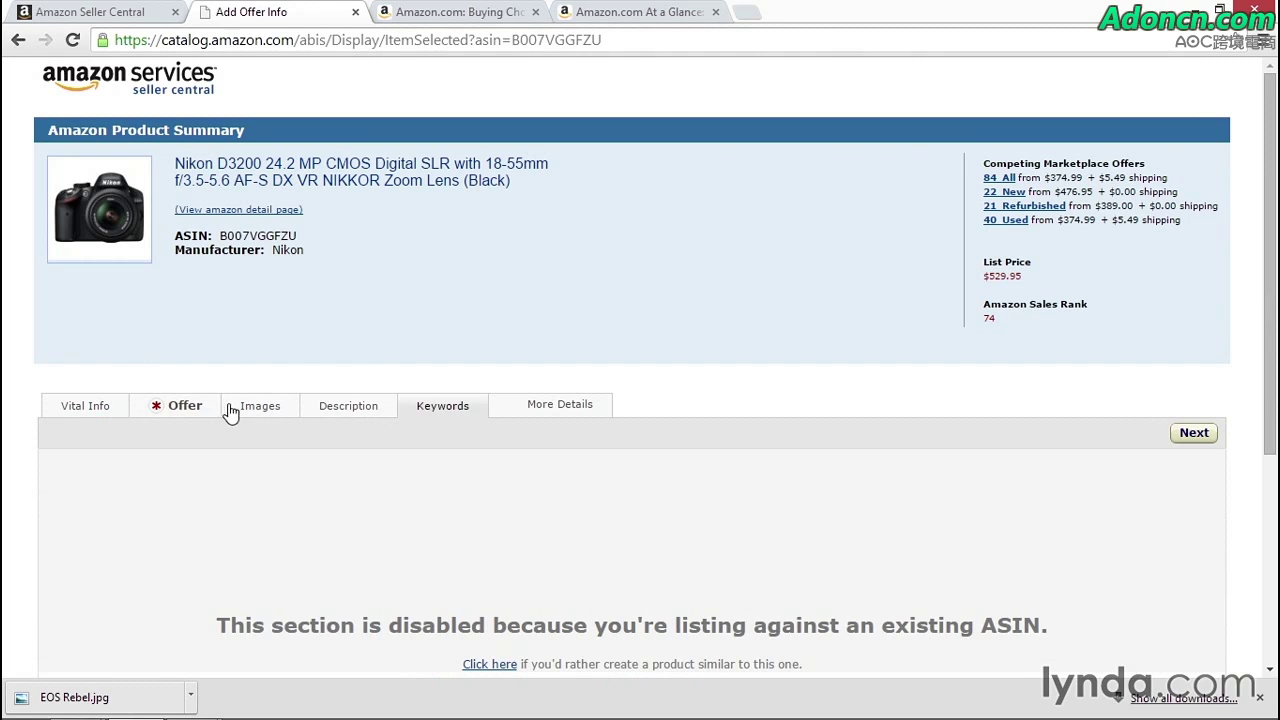
left_click(193, 414)
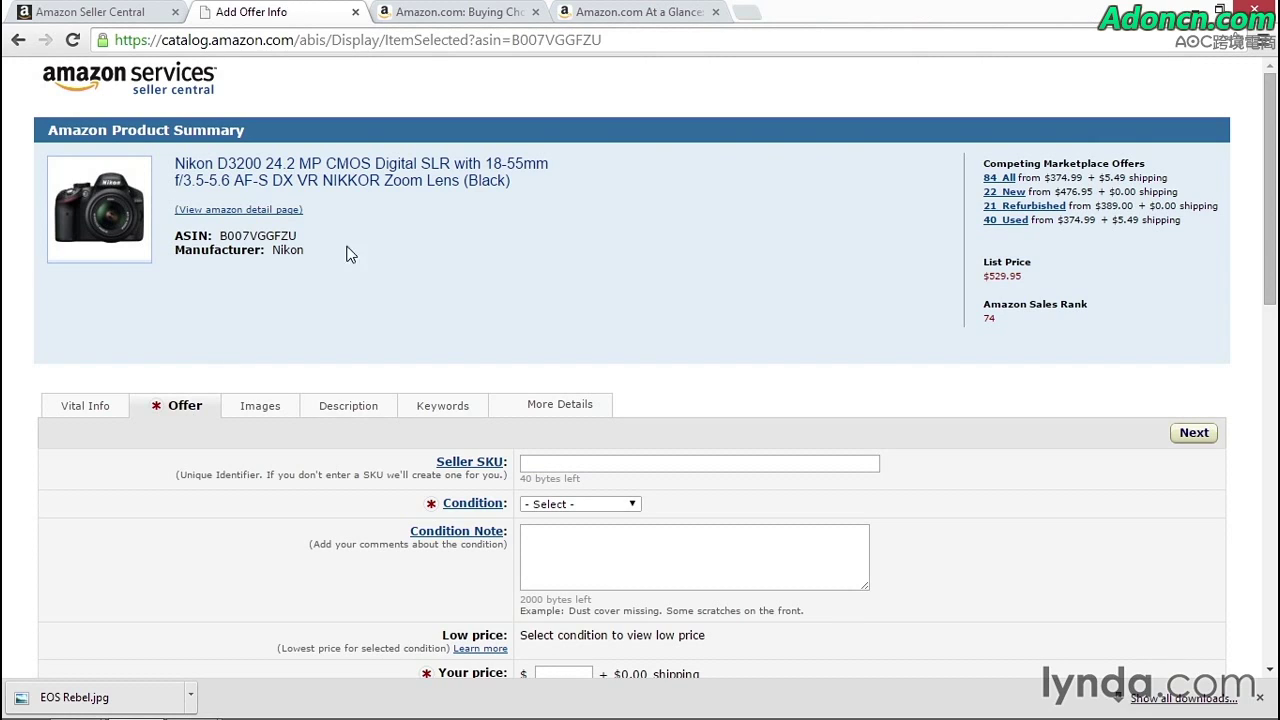
Step: View the Nikon D3200's Amazon detail page and its competing used offers
left_click(303, 217)
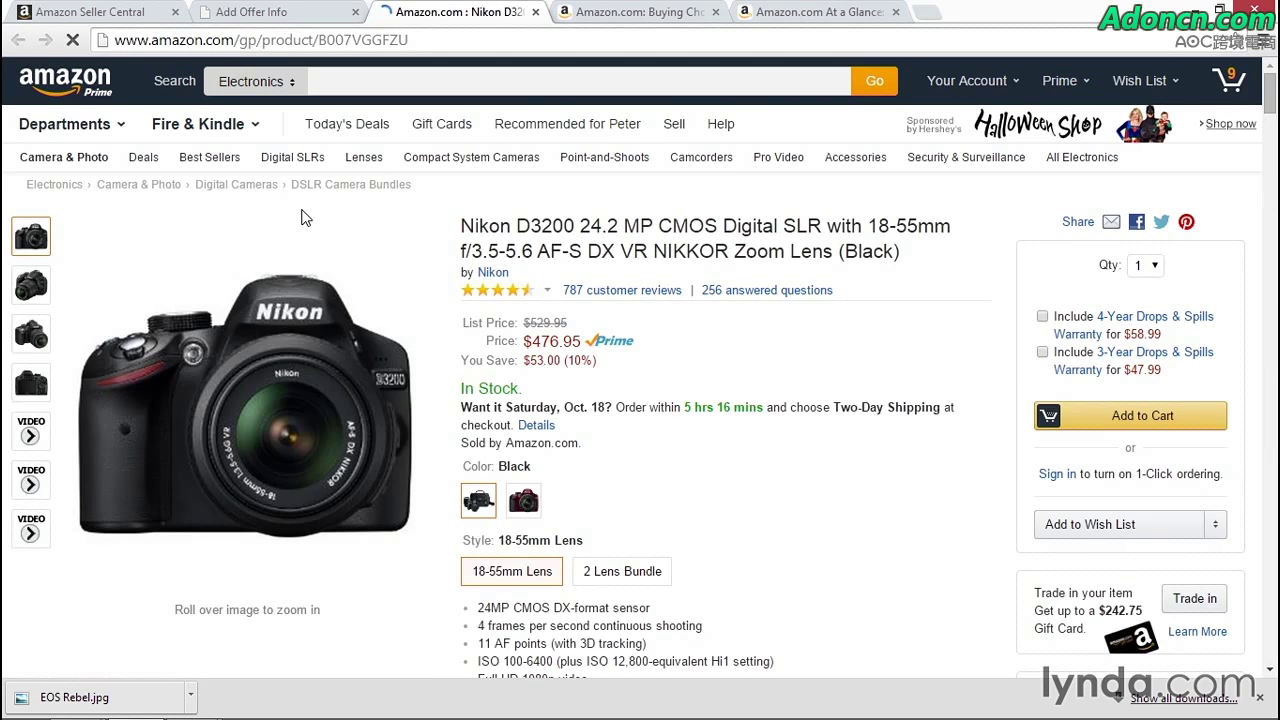
left_click(268, 20)
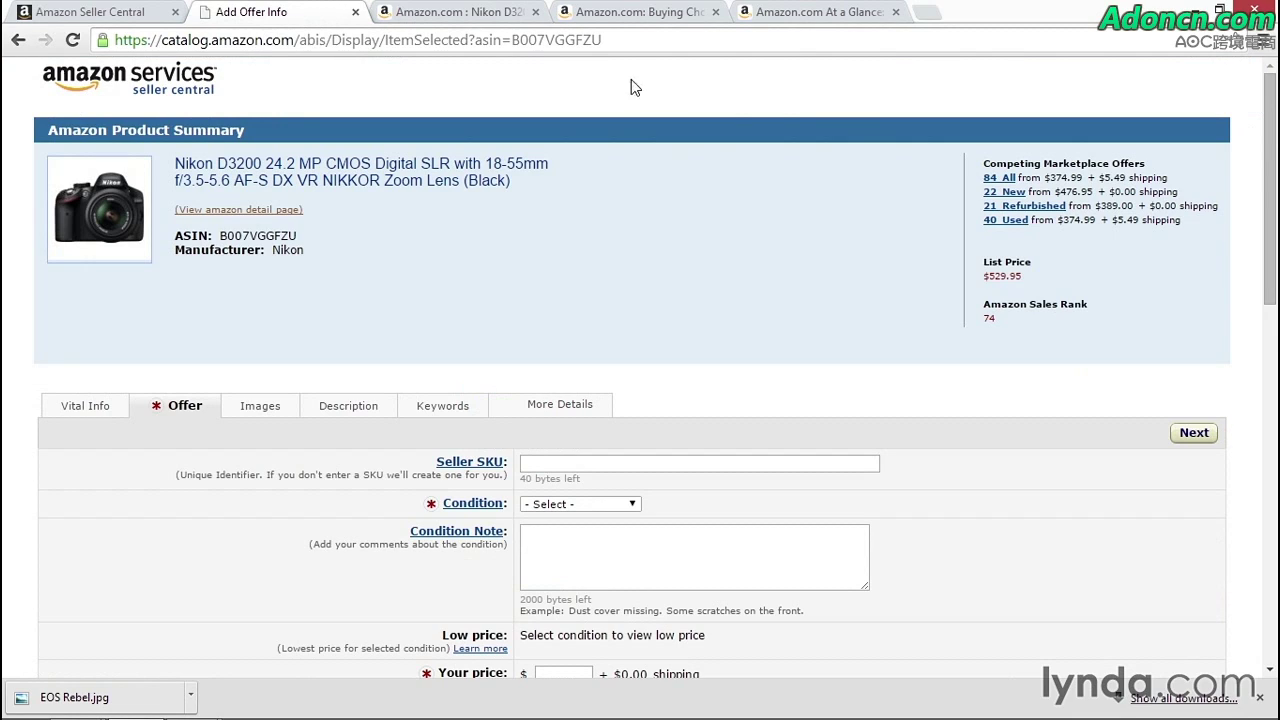
left_click(1013, 221)
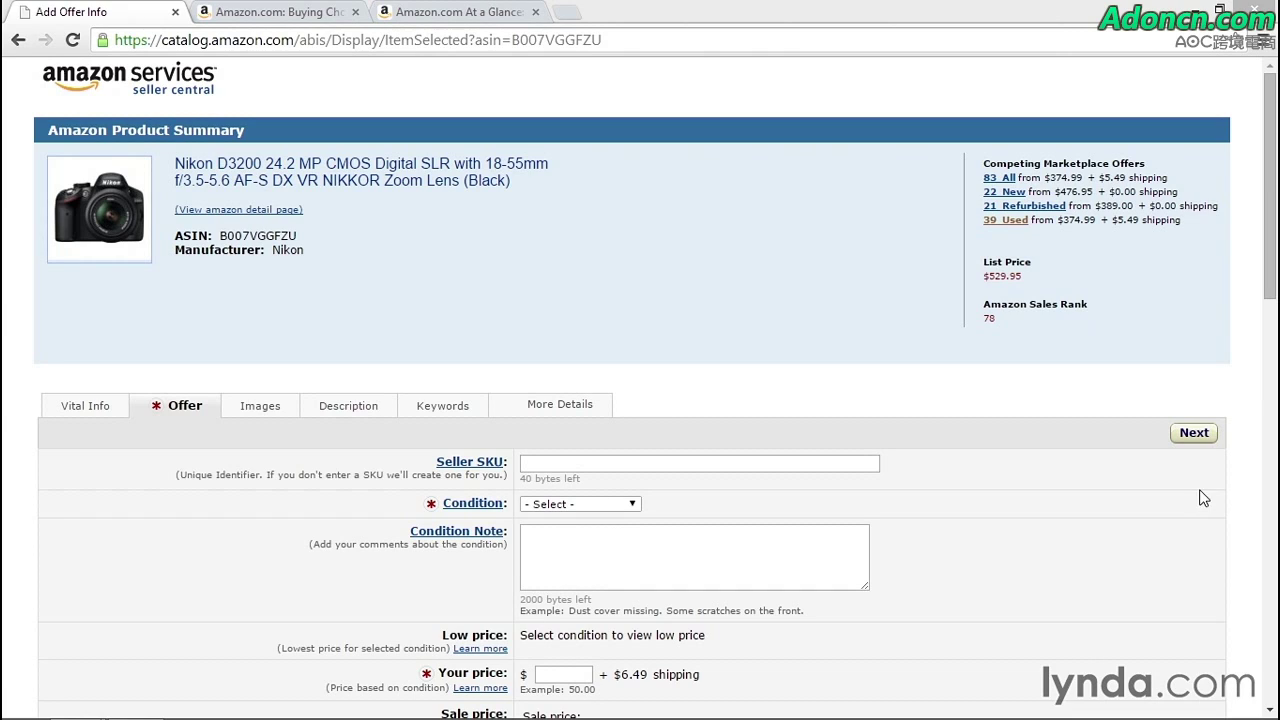
Step: Set the camera's condition to Used - Very Good
left_click(634, 505)
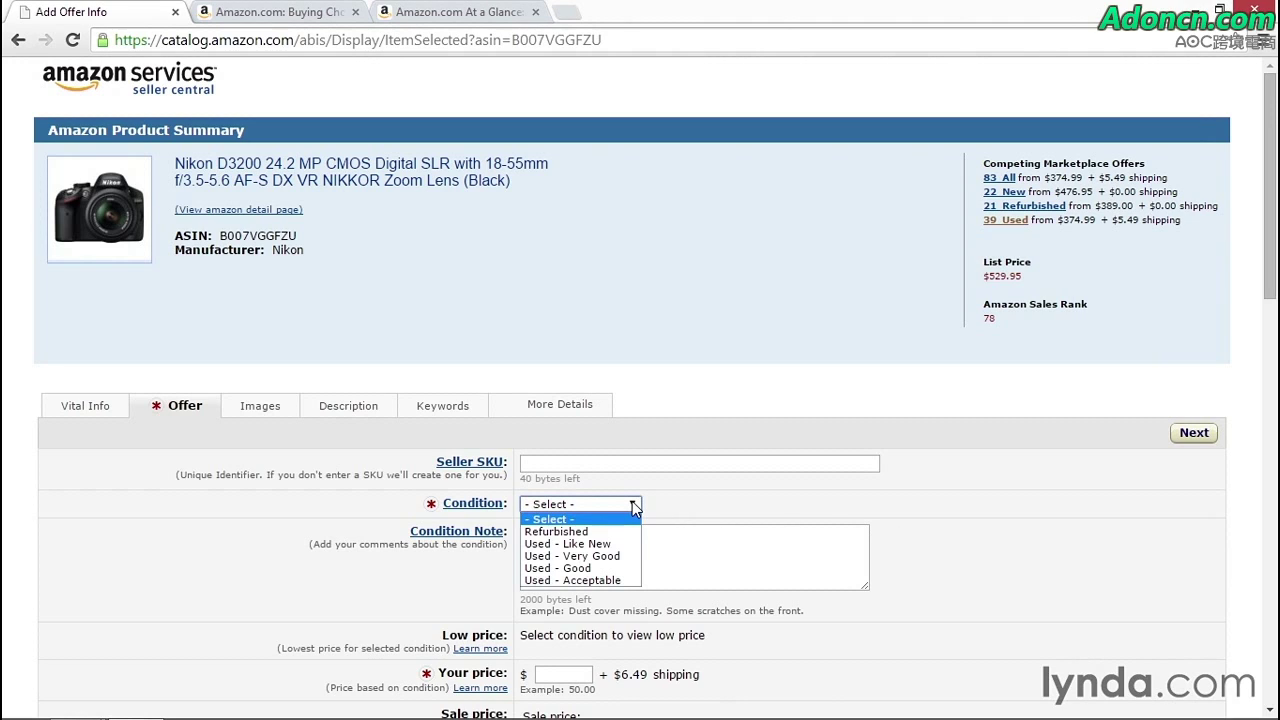
left_click(622, 557)
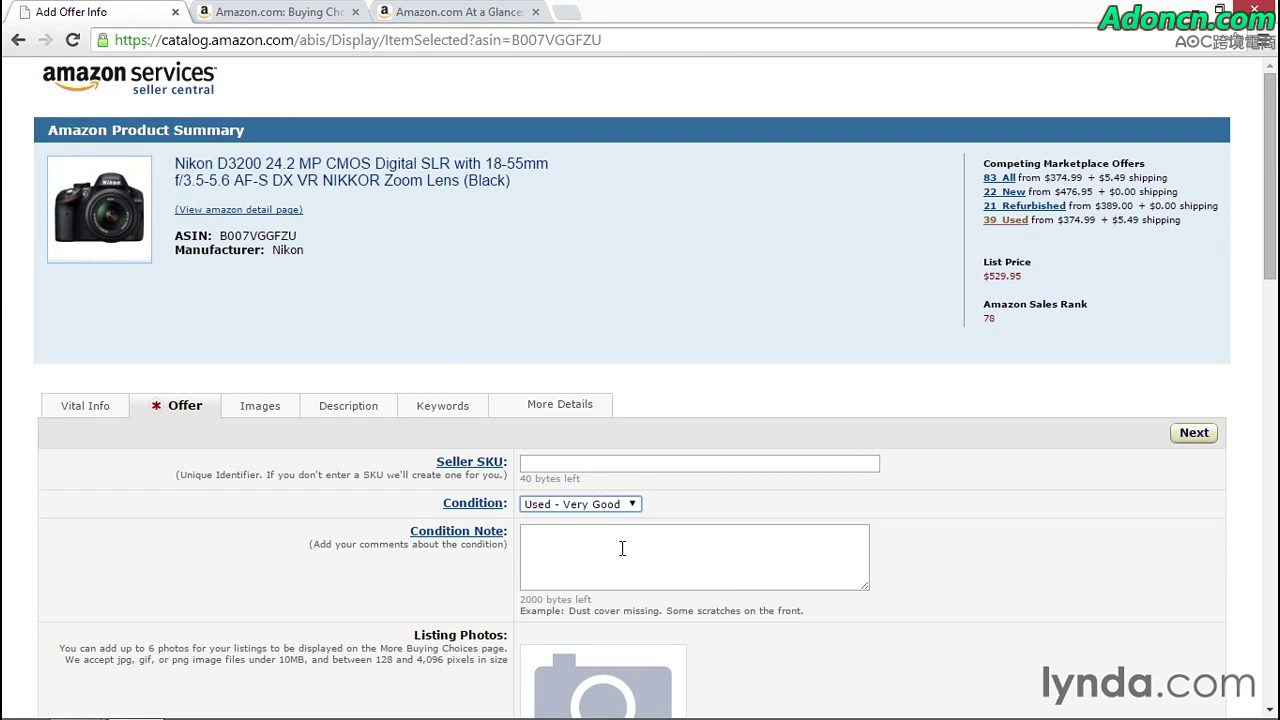
Step: Read Stutfly's full condition note among the used offers and enter the condition note "Looks great, works great!" in the offer
key("ctrl+Tab")
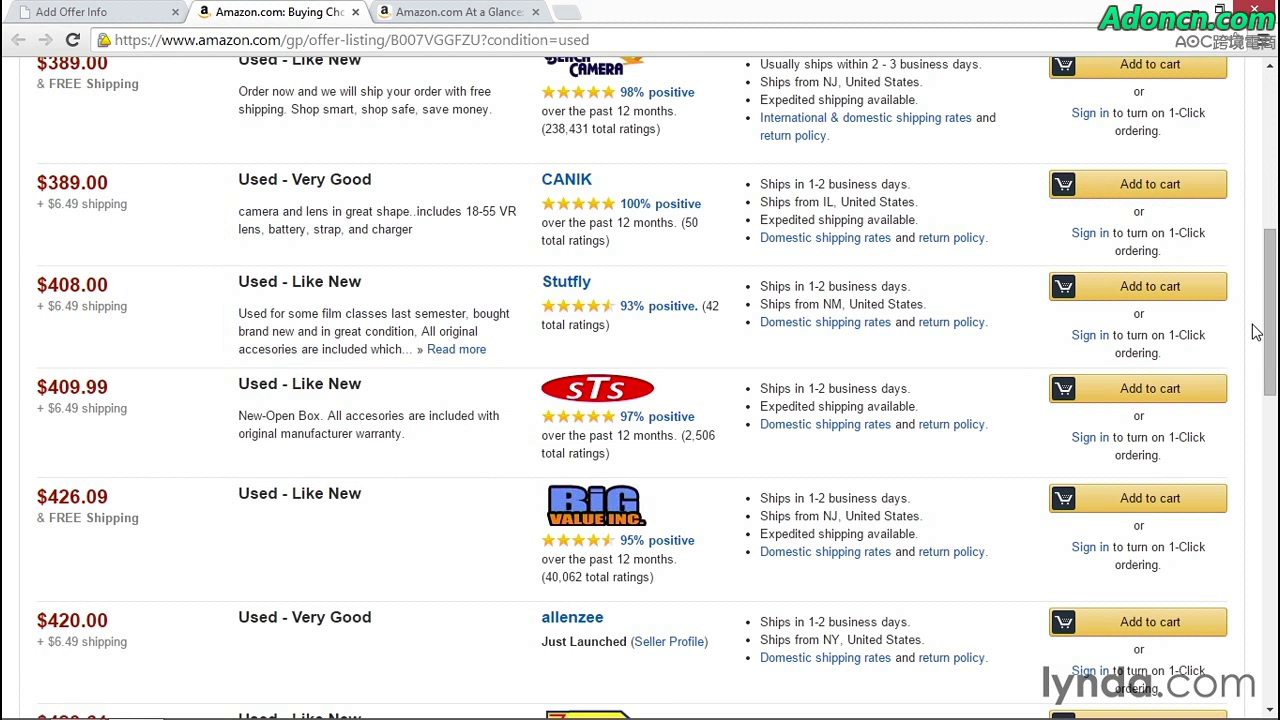
left_click(470, 350)
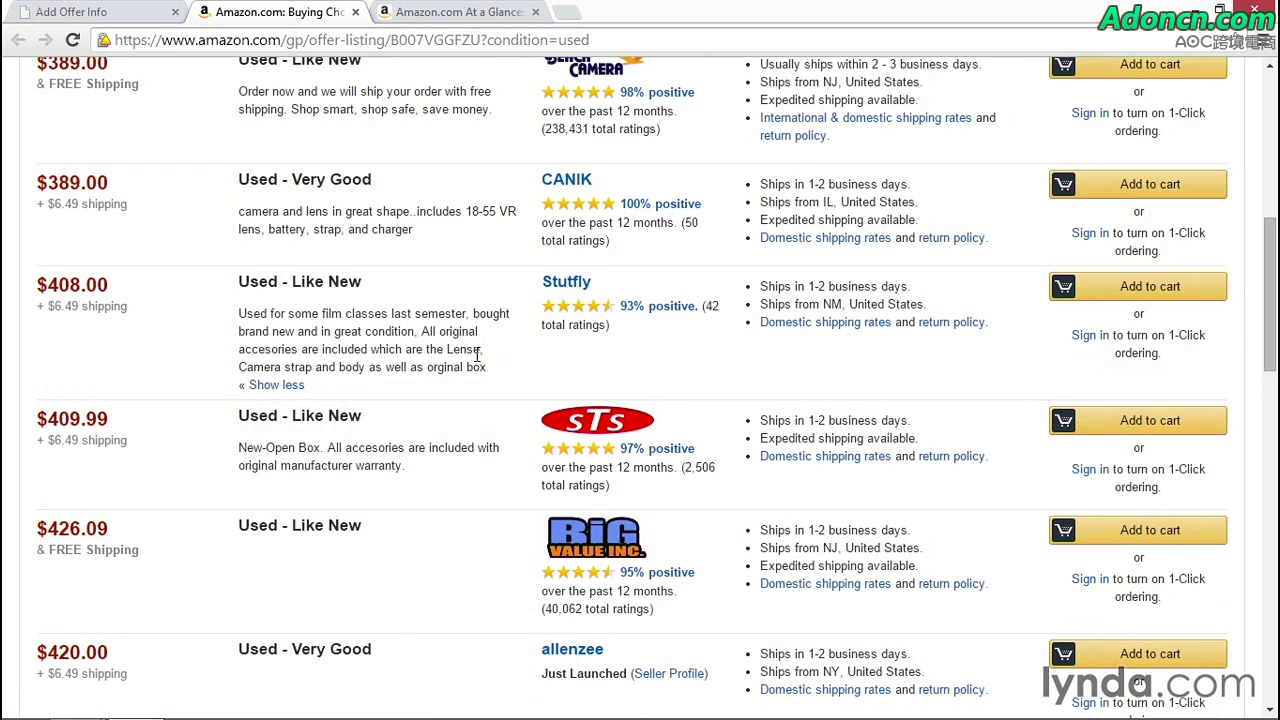
key("ctrl+shift+Tab")
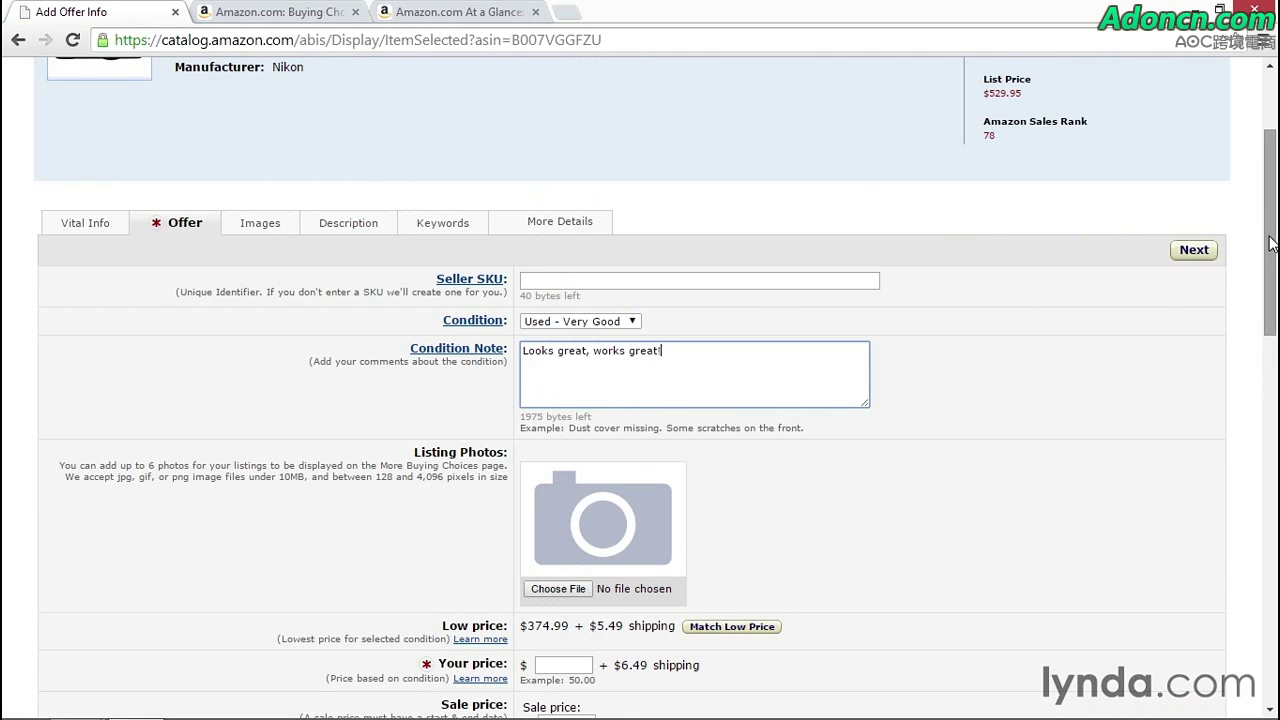
Step: Upload the Nikonpic image from the Desktop as the offer's first listing photo
left_click_drag(1273, 242, 1267, 284)
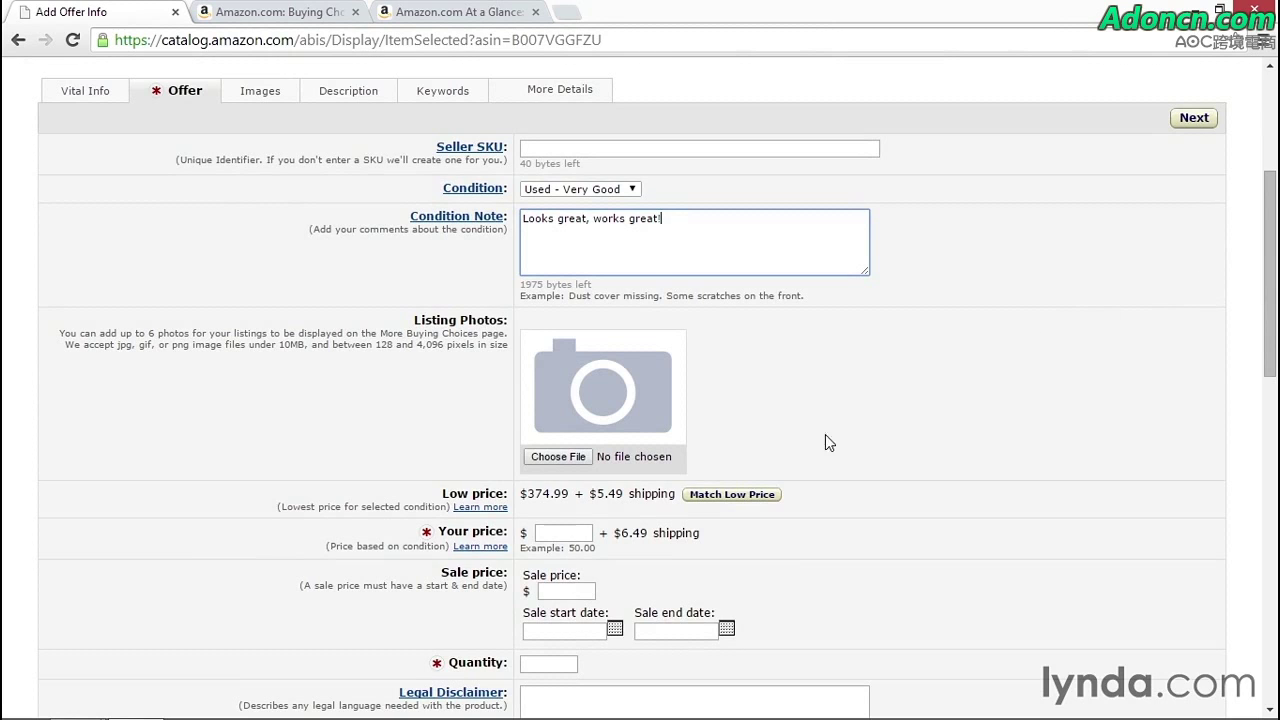
left_click(576, 460)
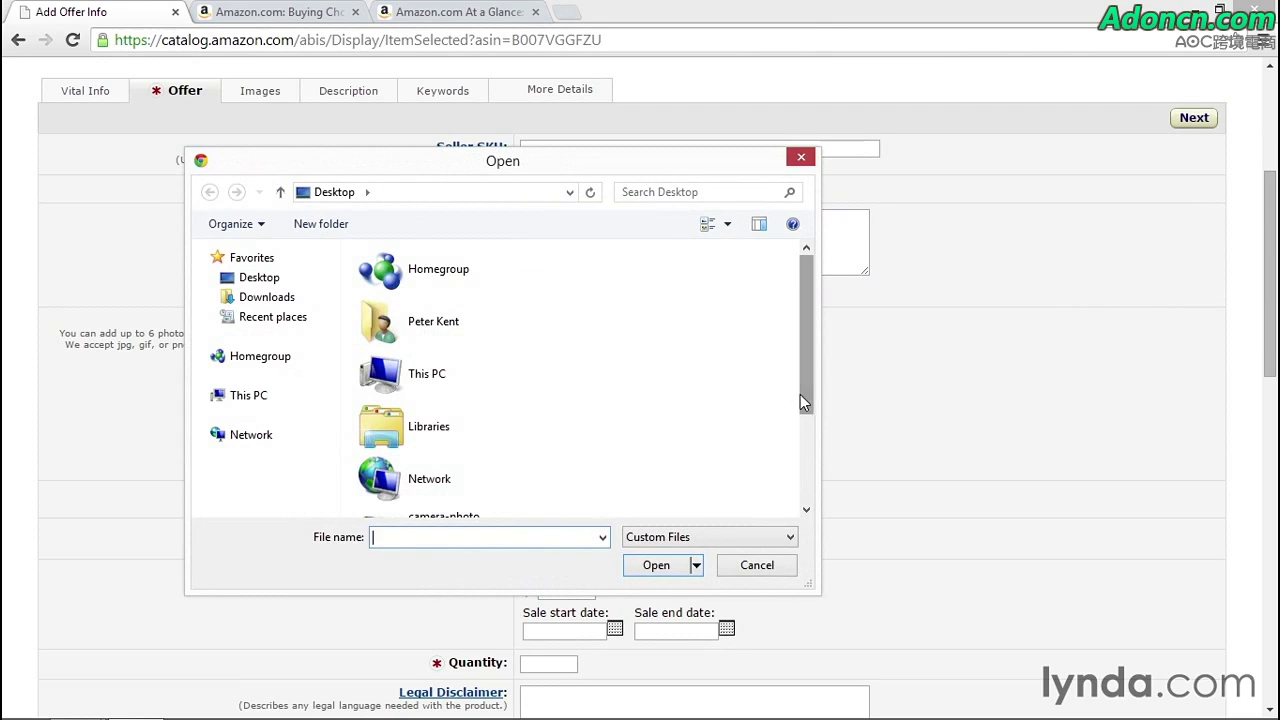
left_click_drag(800, 394, 796, 493)
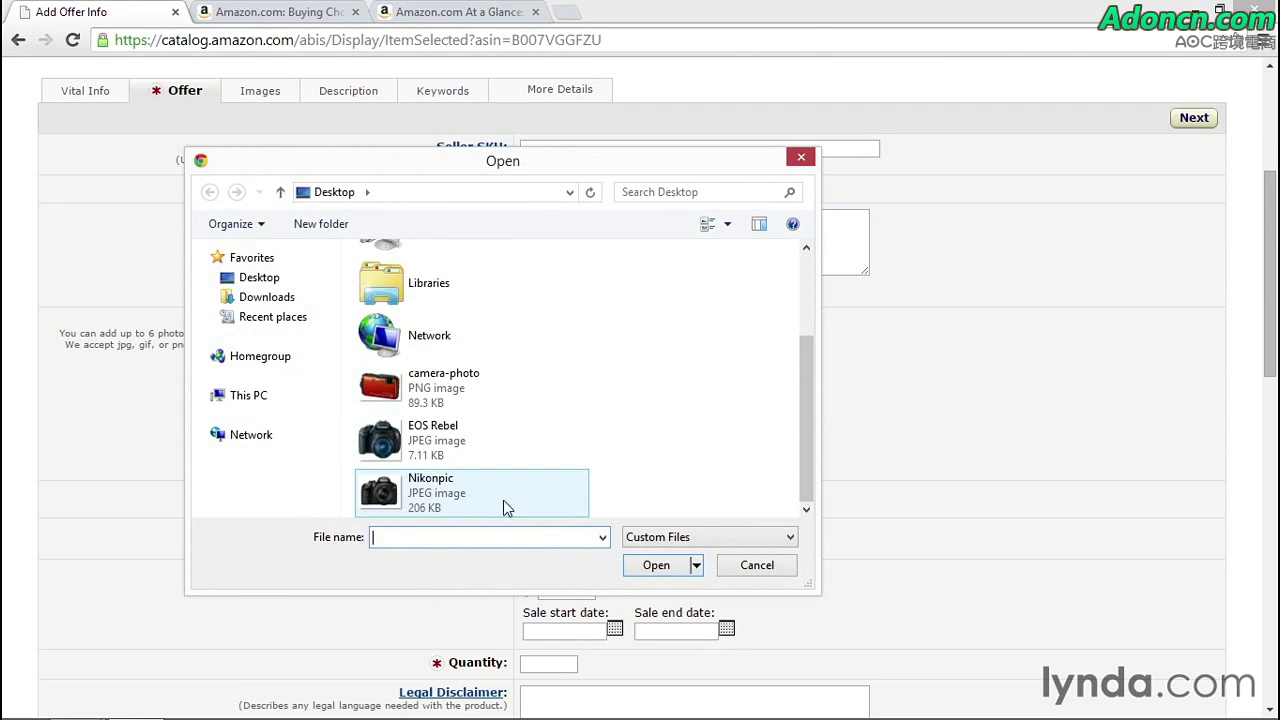
left_click(427, 508)
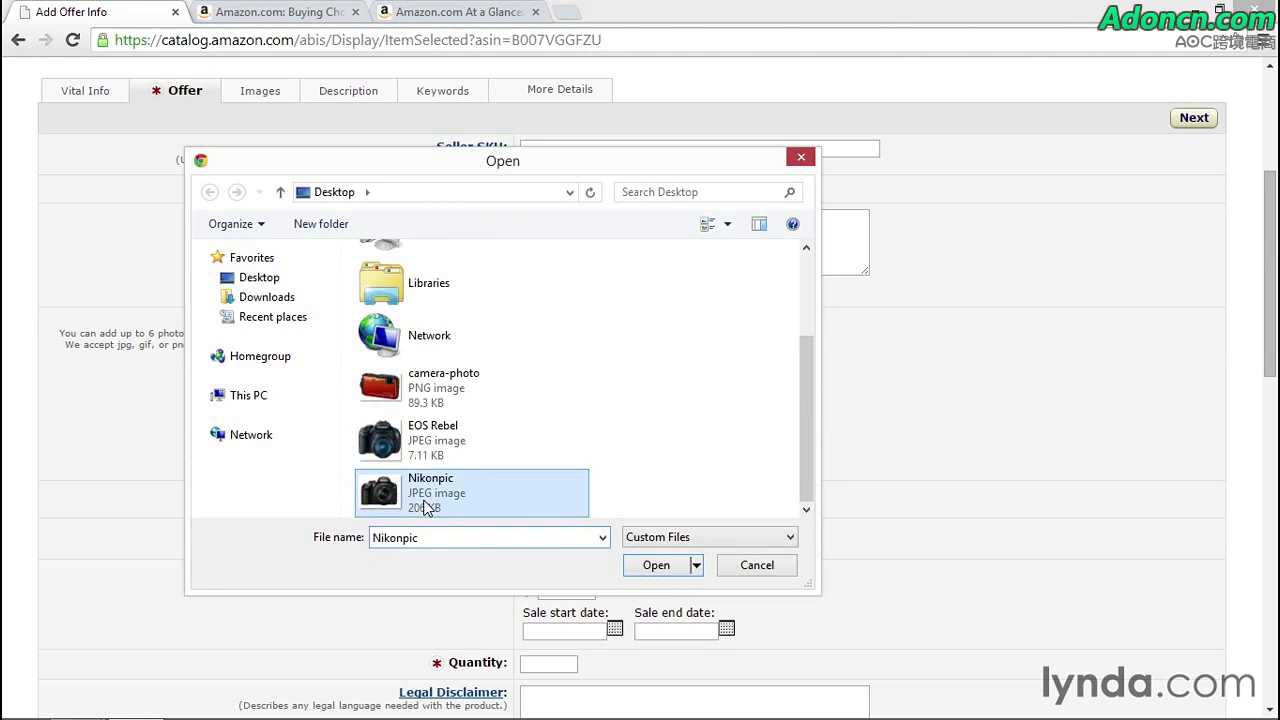
left_click(655, 565)
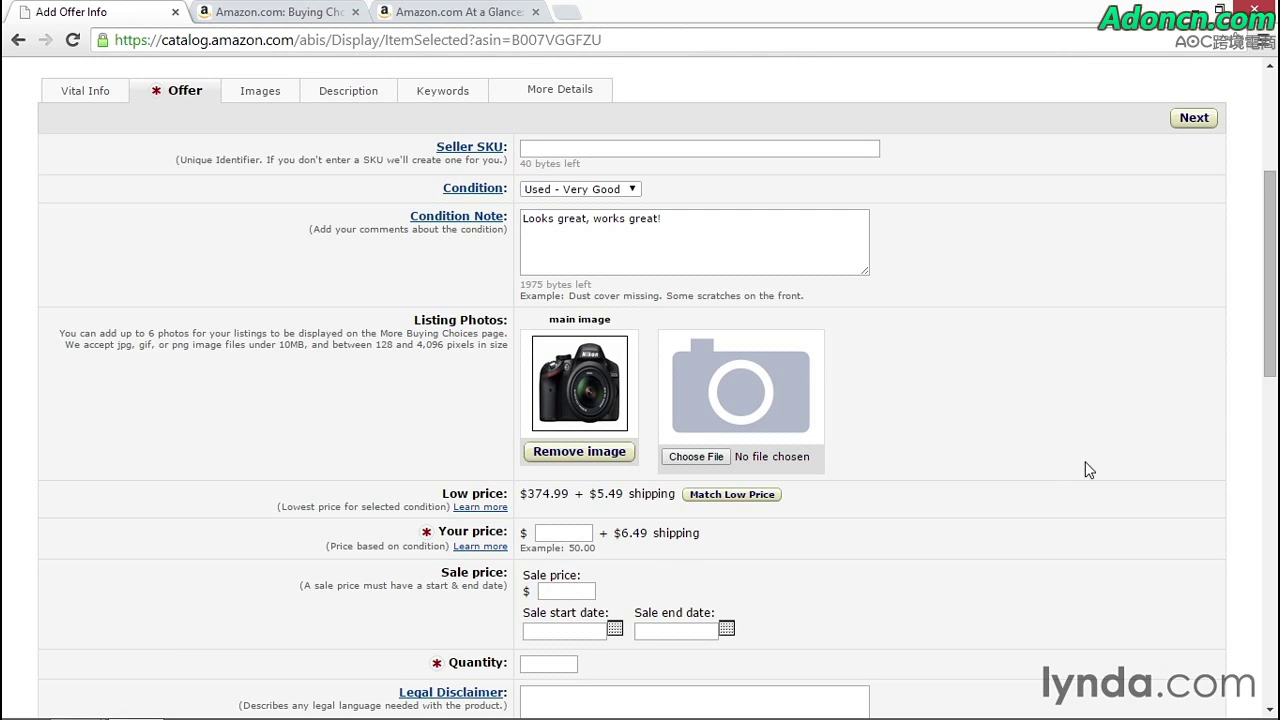
Step: Match the low price for the camera and lower the offer price to $373.98
left_click_drag(1272, 343, 1272, 397)
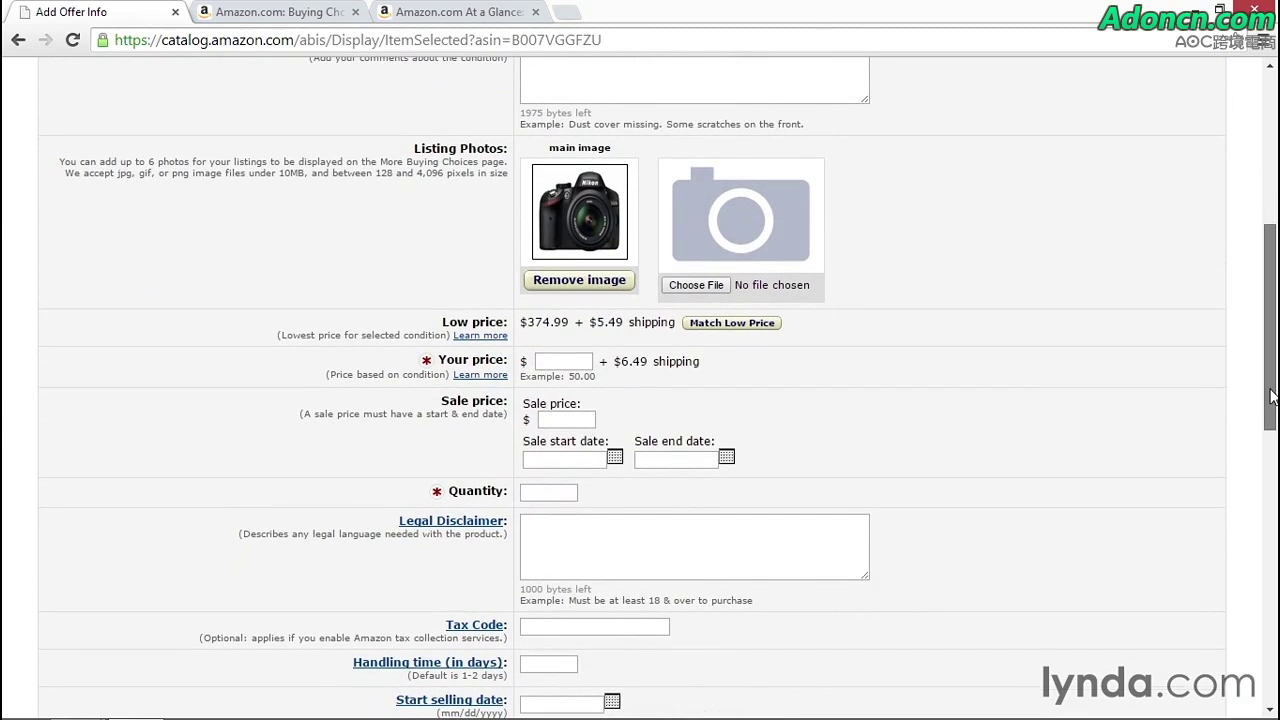
left_click(747, 325)
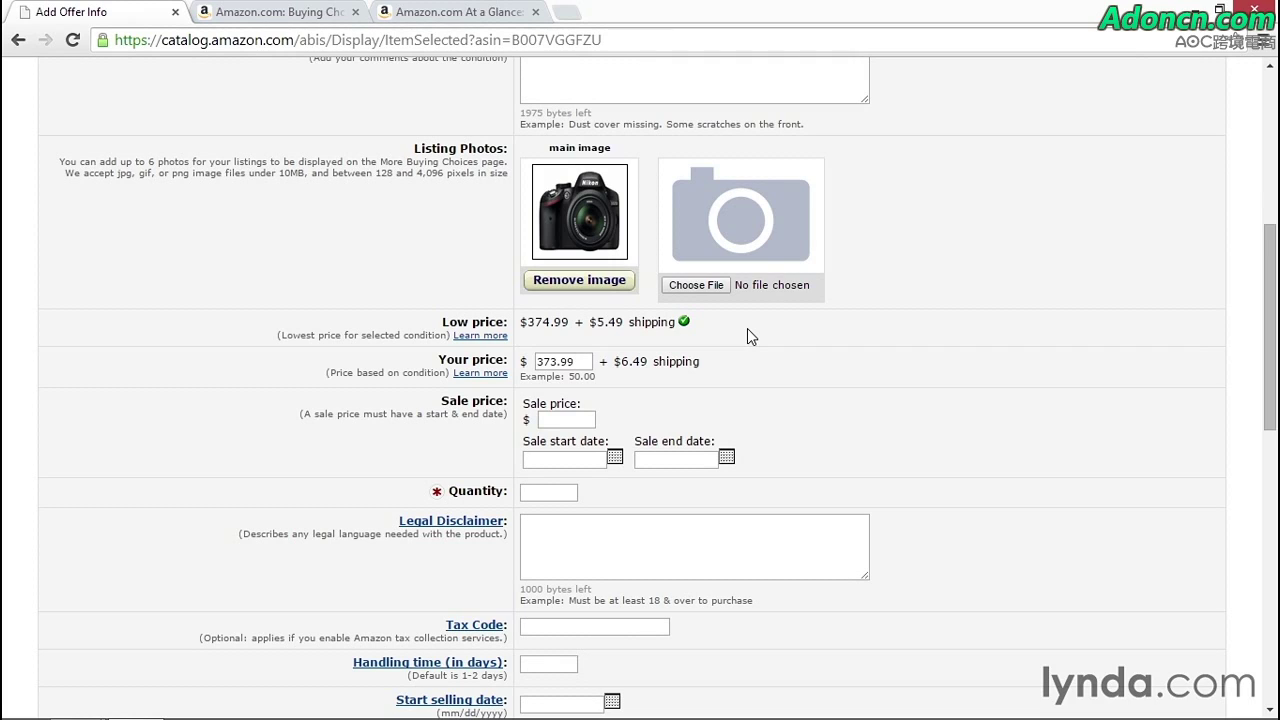
left_click(572, 361)
key("BackSpace")
type("8")
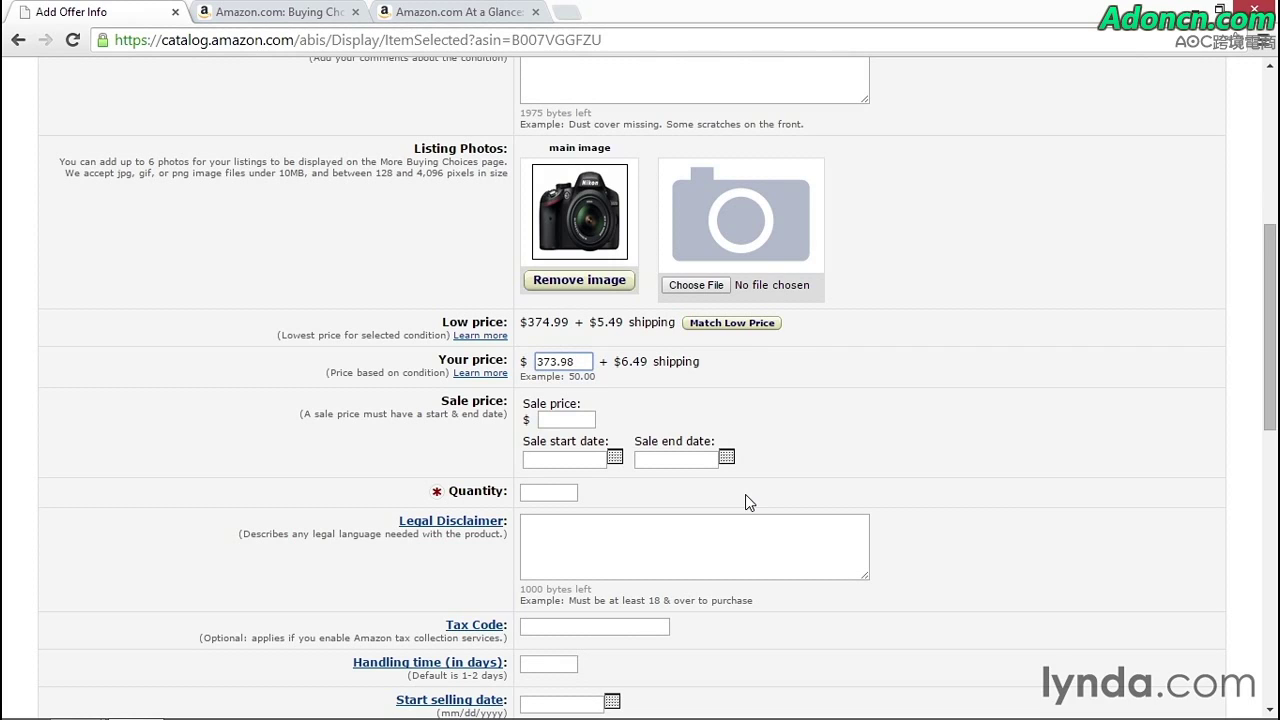
Step: Change the offer price to $573.98
left_click(540, 362)
key("BackSpace")
type("5")
left_click(988, 427)
Step: View the calendars for the sale start and end dates without choosing any dates
left_click(615, 458)
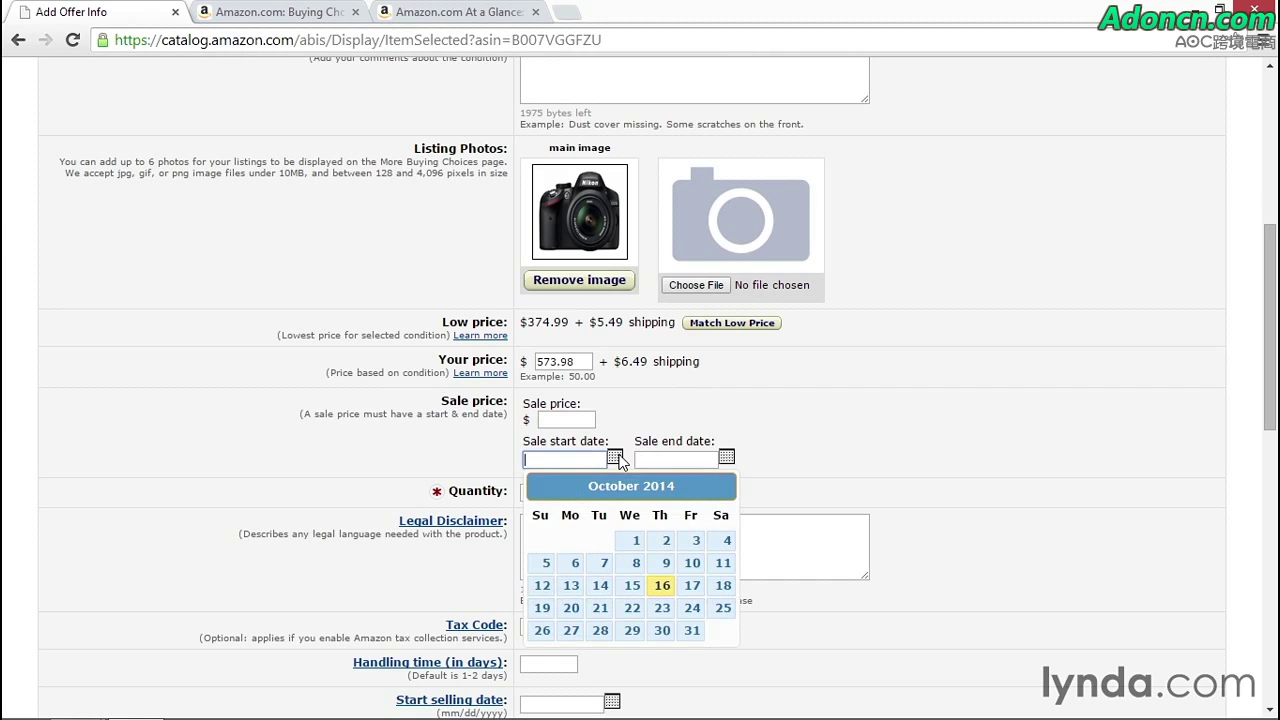
left_click(727, 458)
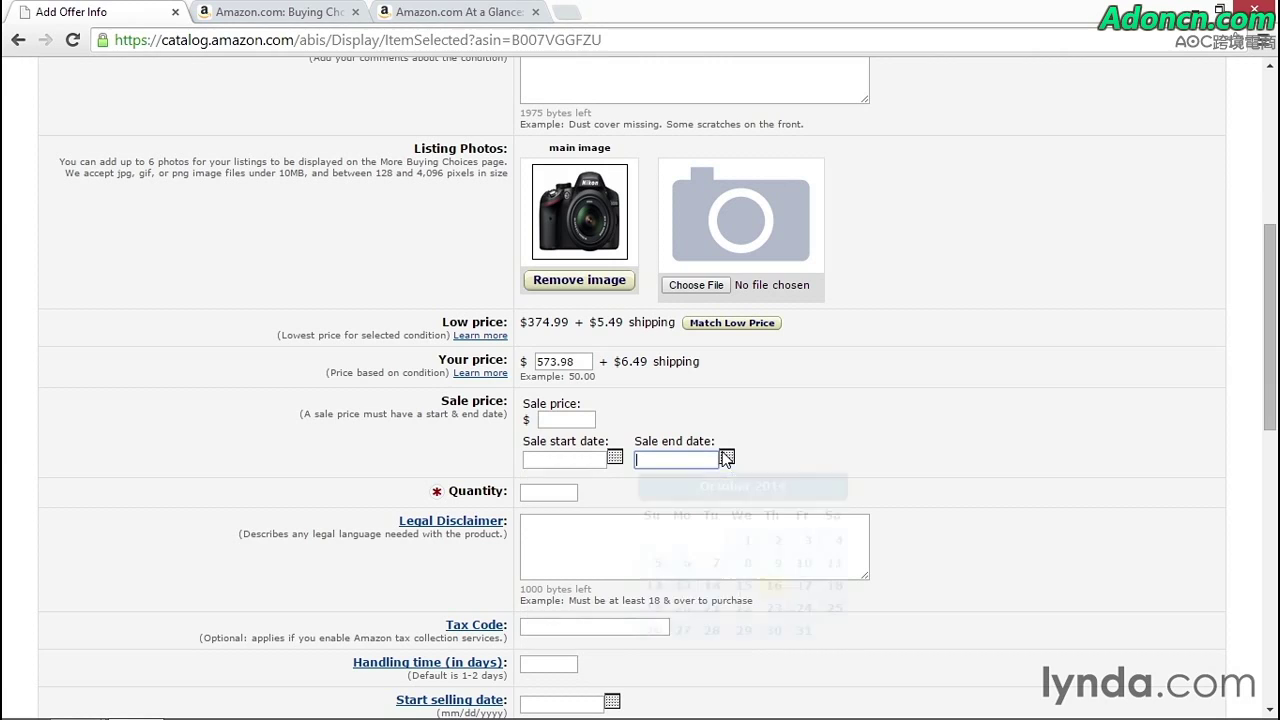
left_click(790, 427)
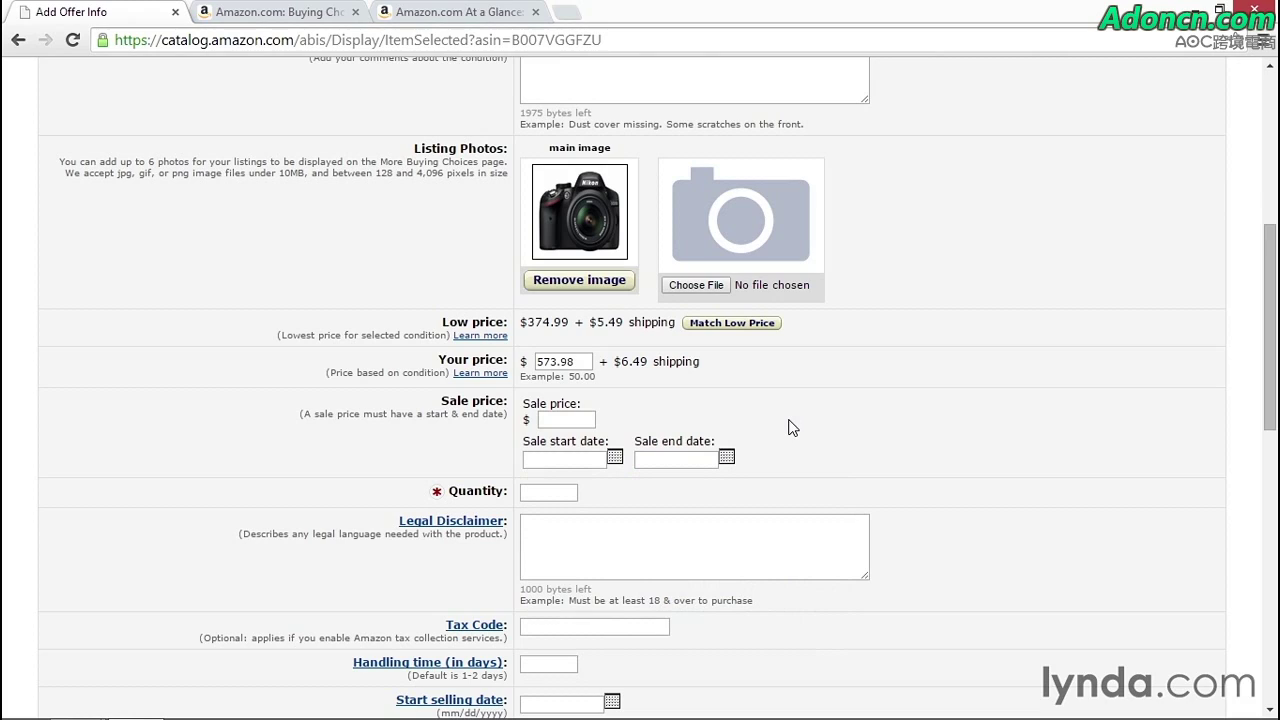
Step: Set the offer's quantity to 1 and look through the optional fields from Legal Disclaimer to Country as Labeled
left_click(554, 493)
type("1")
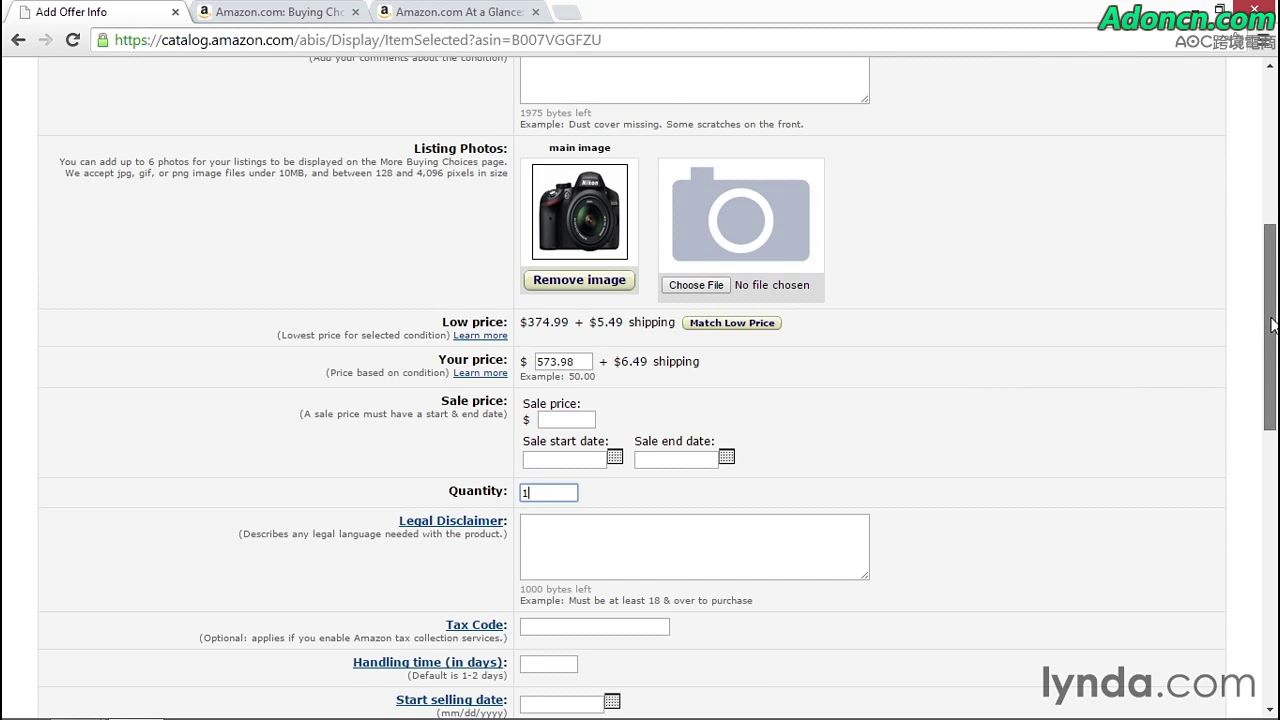
left_click_drag(1266, 325, 1263, 450)
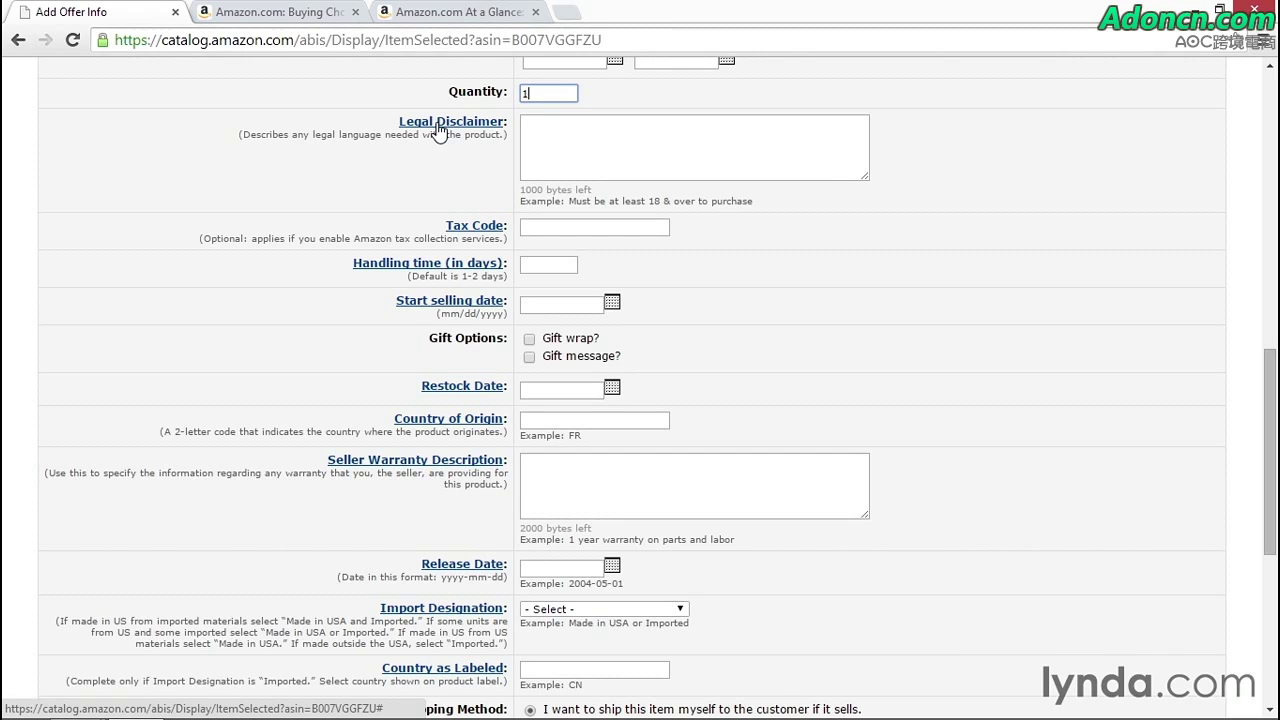
left_click(1112, 279)
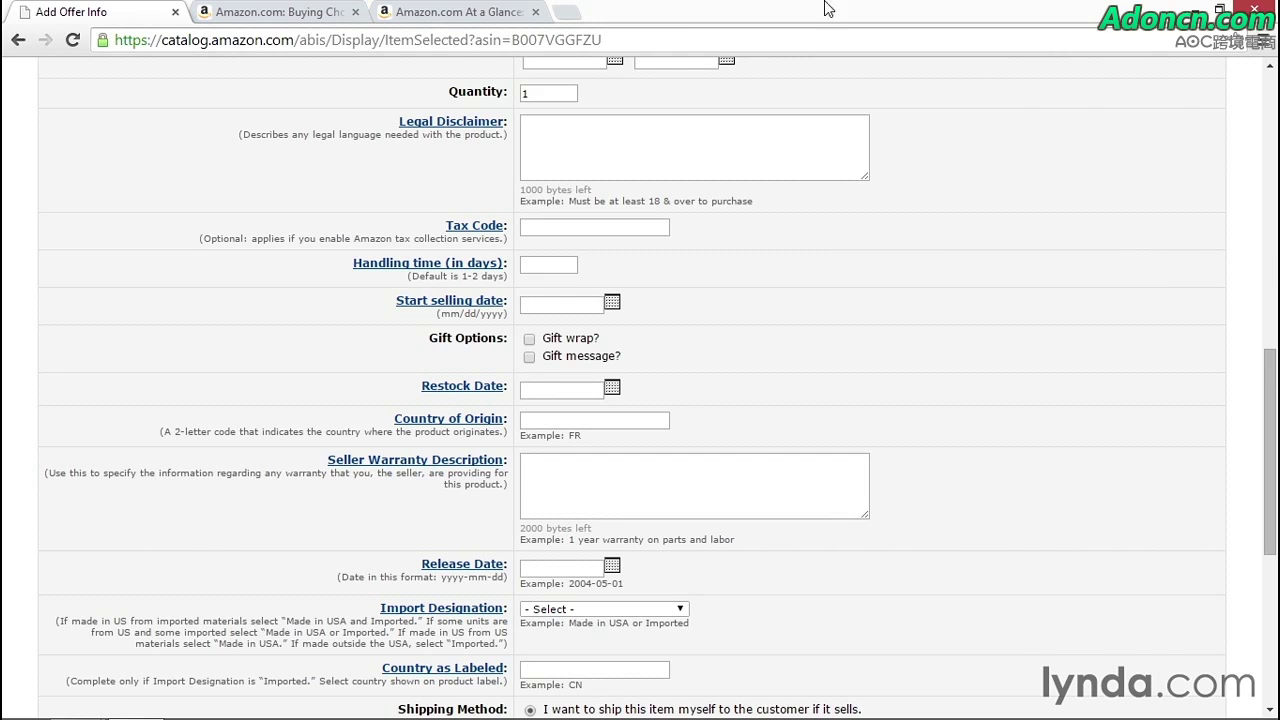
Step: View the legal disclaimer and seller warranty text on JiveRabbit's Nikon D7000 product page and return to the offer form
left_click(418, 14)
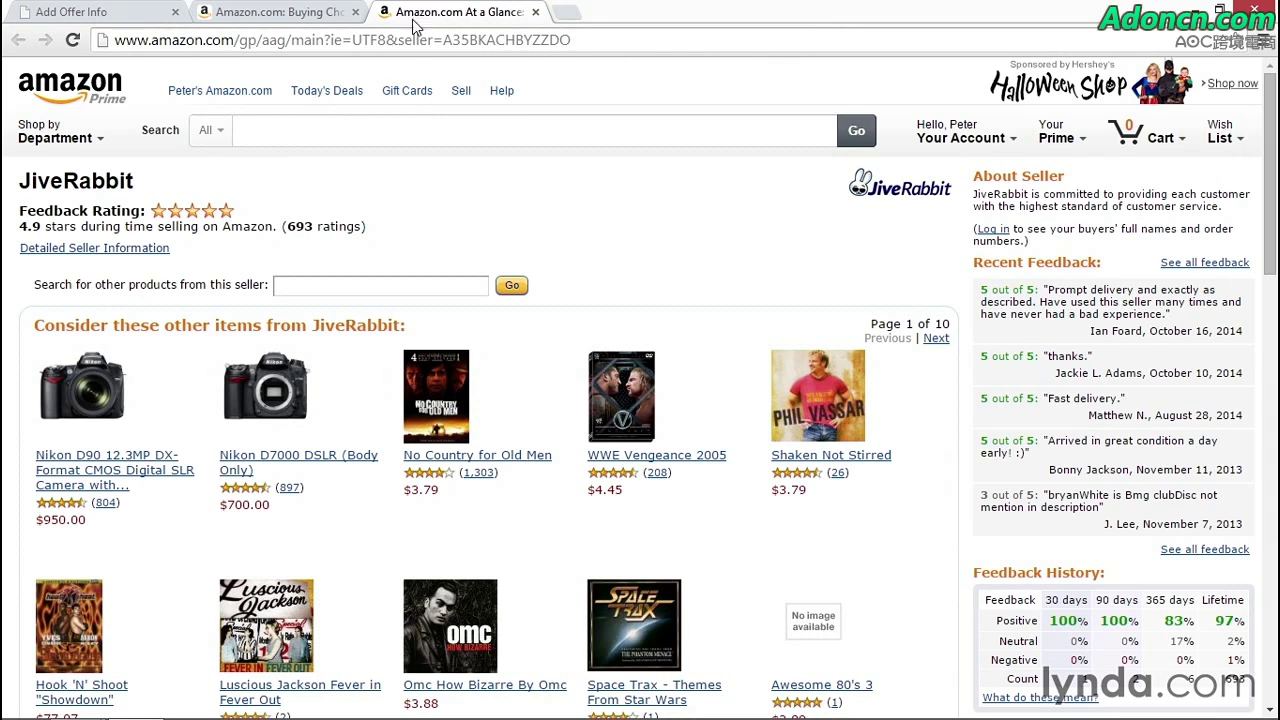
left_click(287, 410)
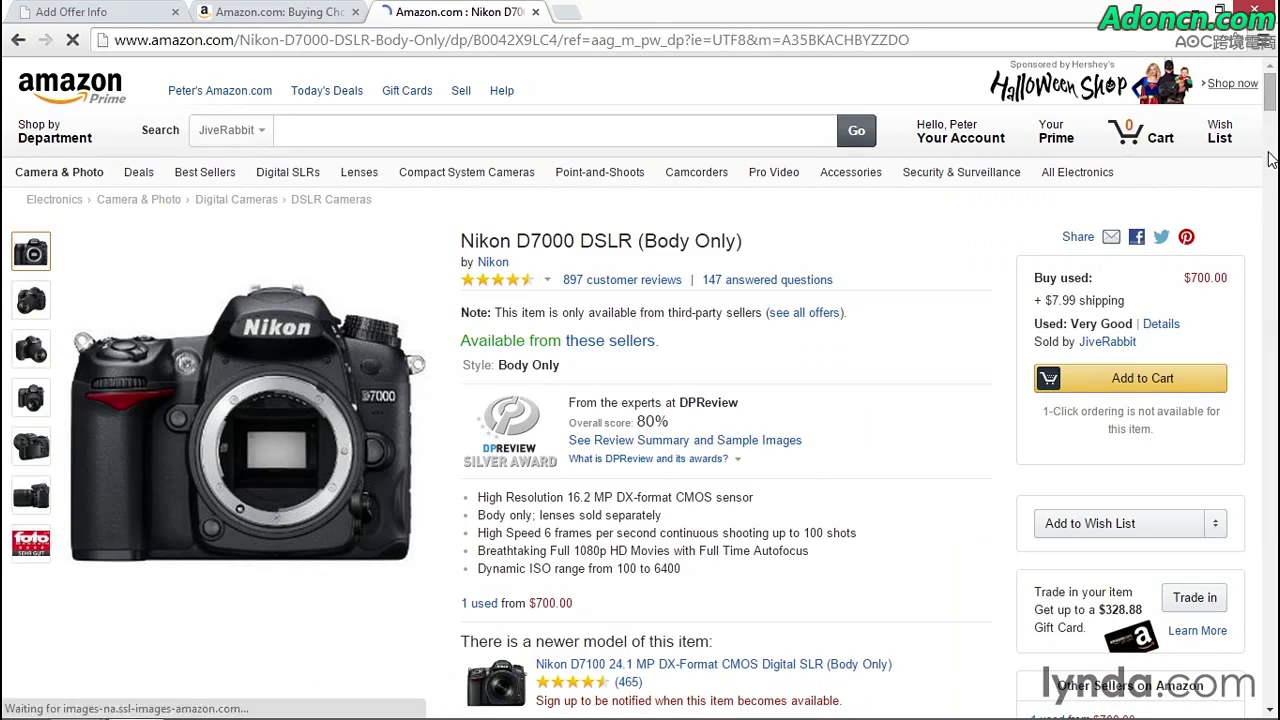
left_click_drag(1268, 197, 1272, 648)
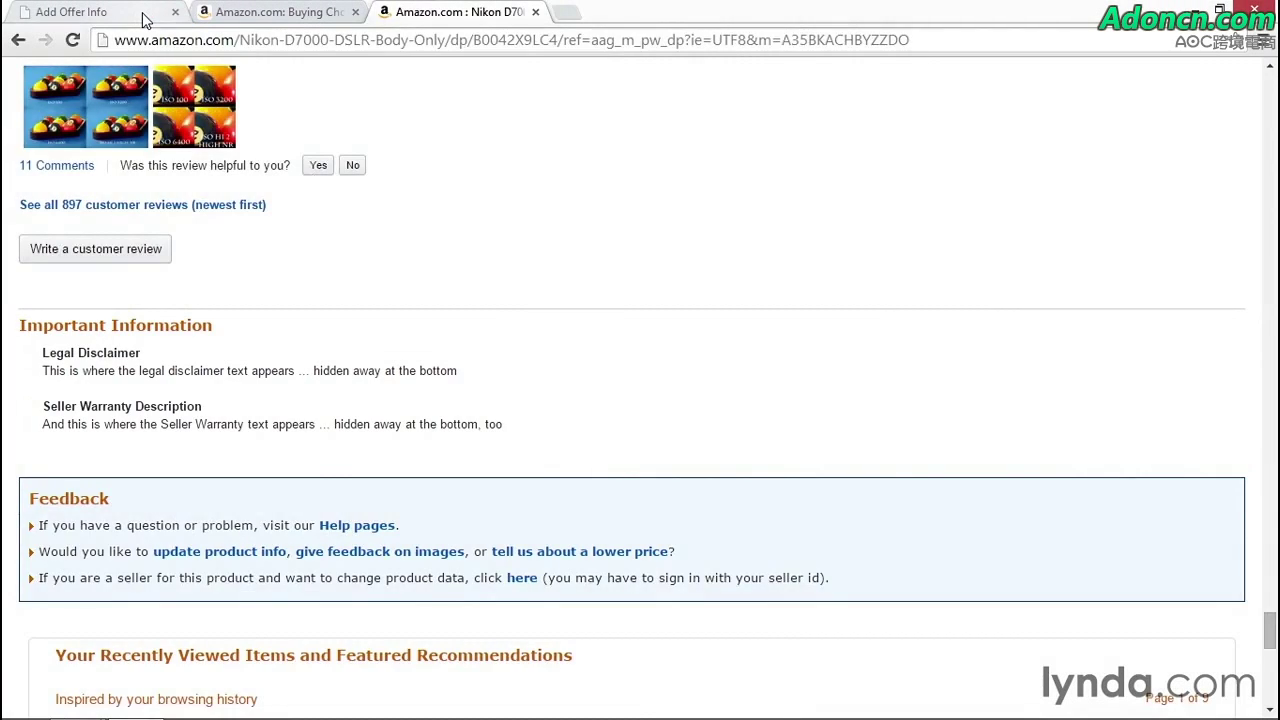
left_click(143, 18)
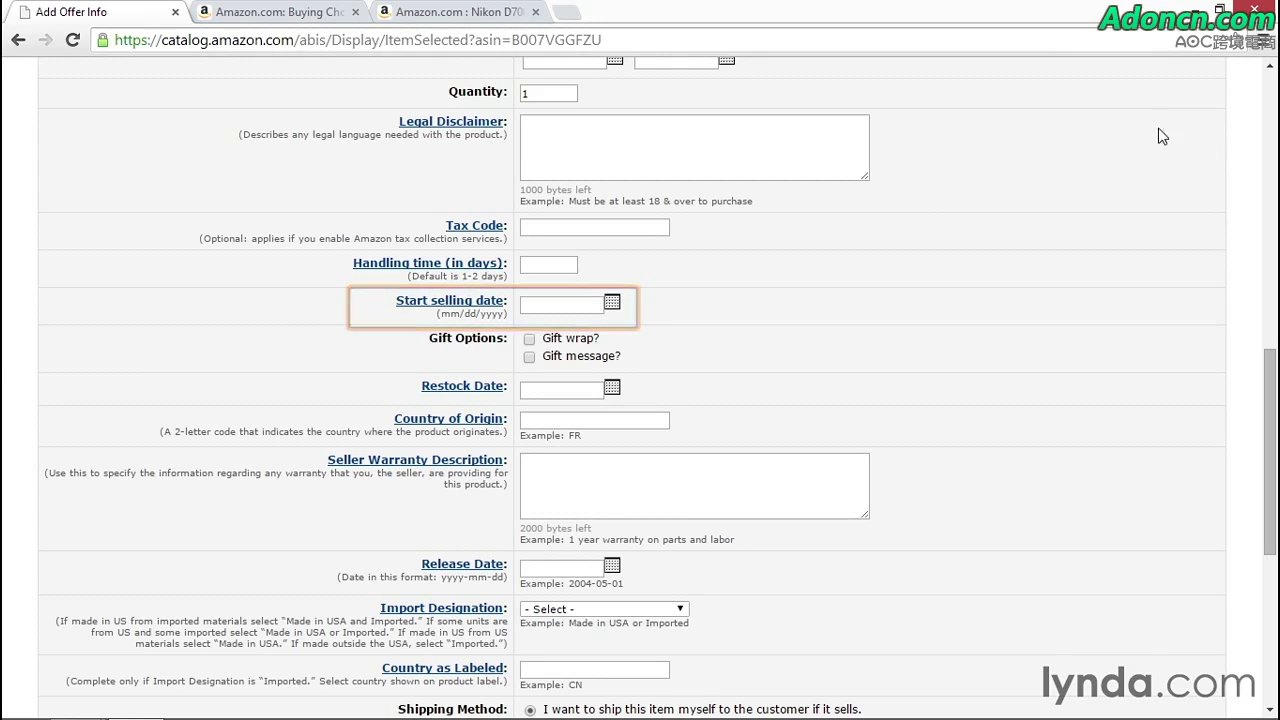
Step: View the calendars for the start selling, restock and release dates without choosing any dates
left_click(612, 304)
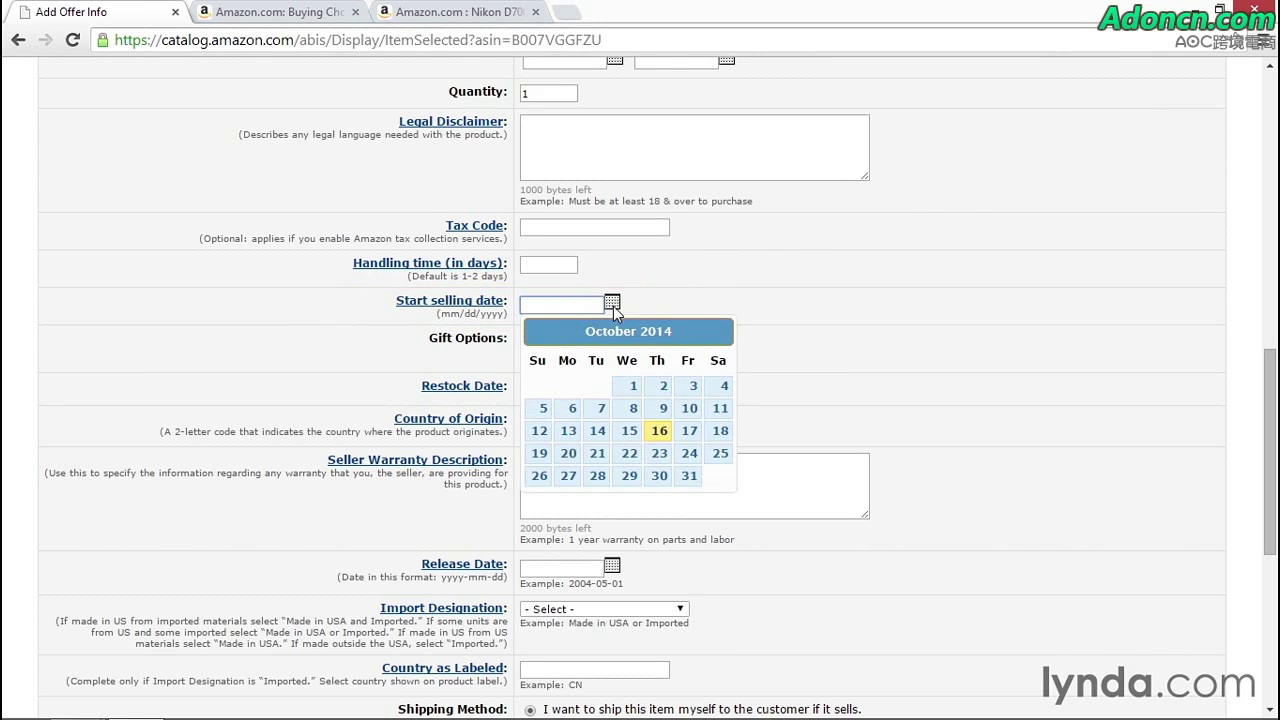
left_click(717, 296)
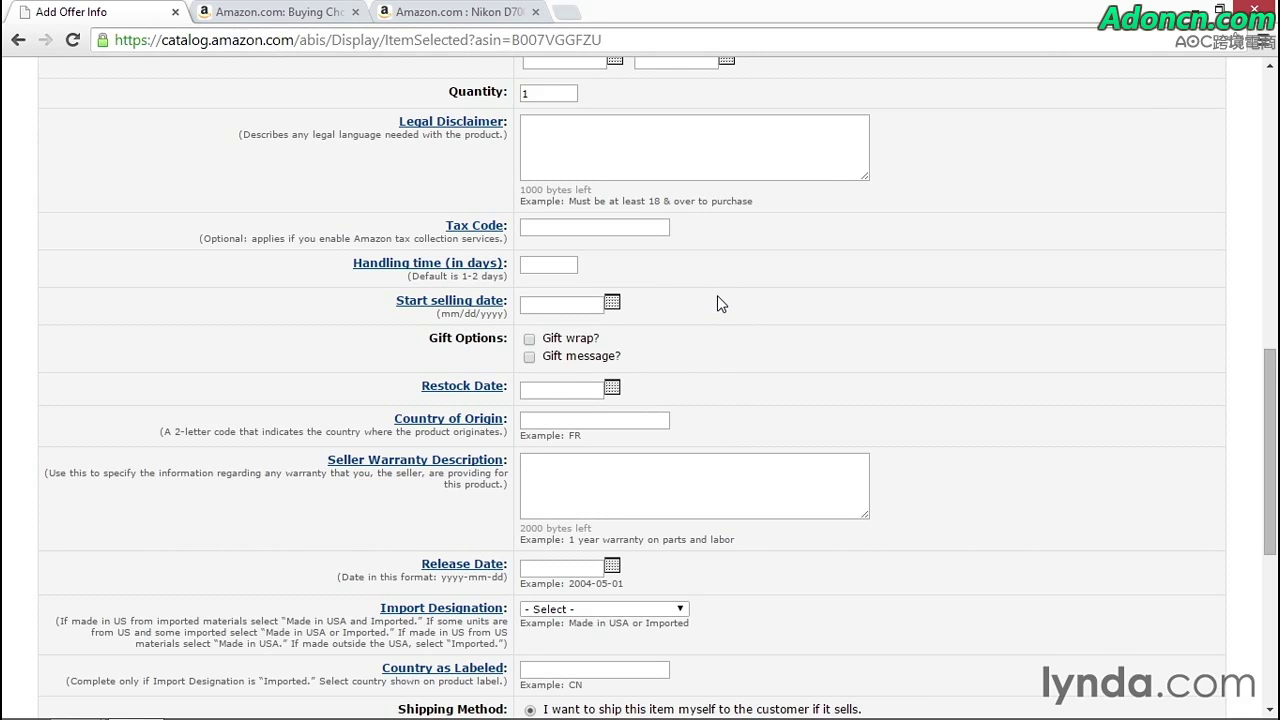
left_click(530, 340)
left_click(612, 387)
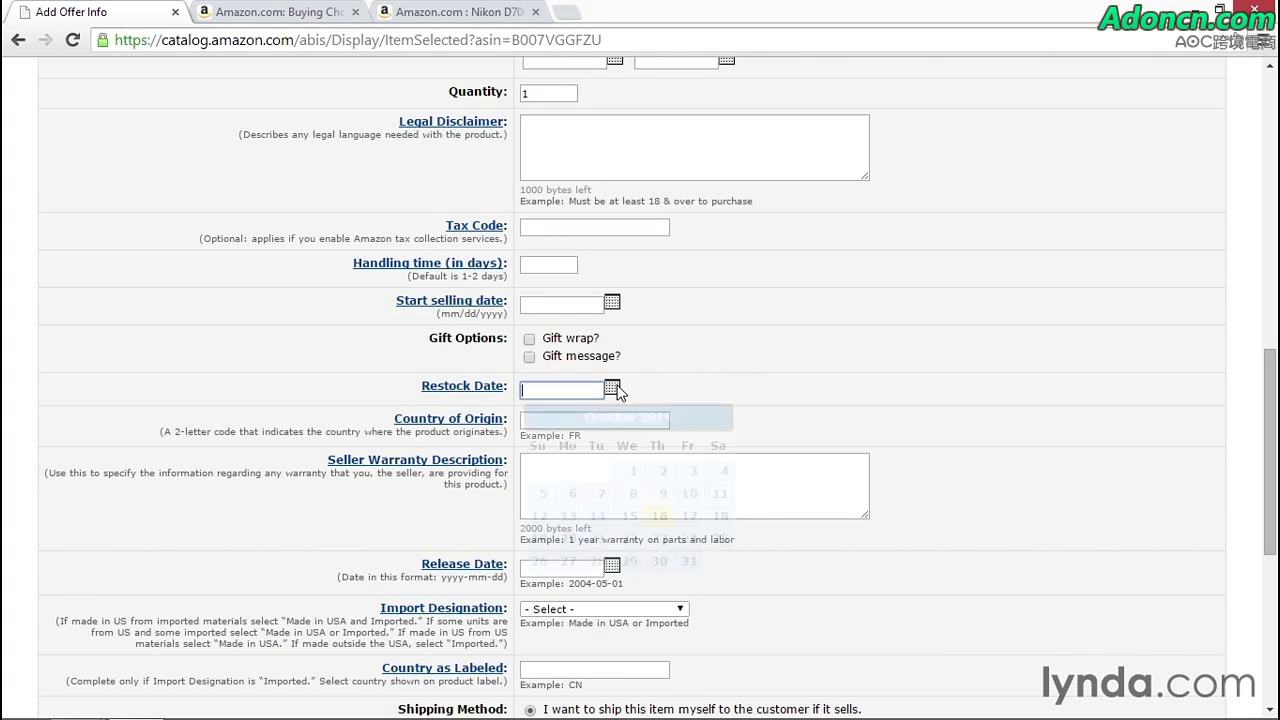
left_click(820, 392)
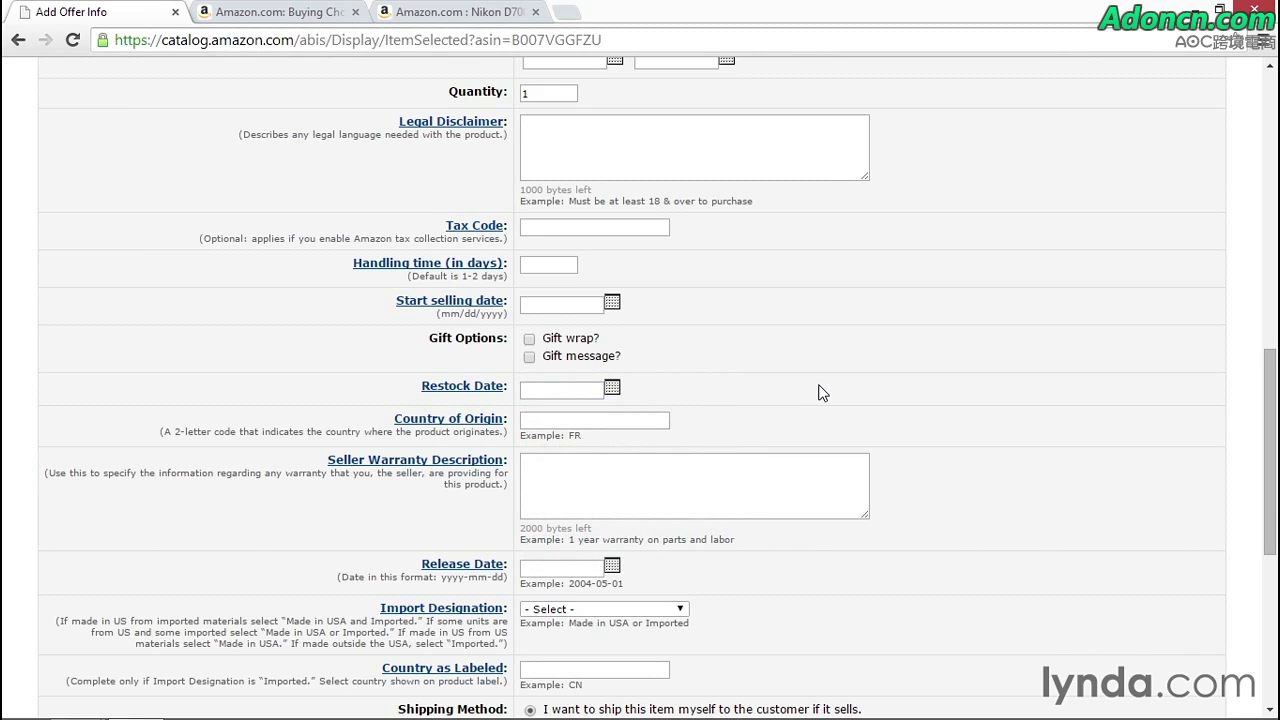
left_click_drag(1268, 369, 1268, 433)
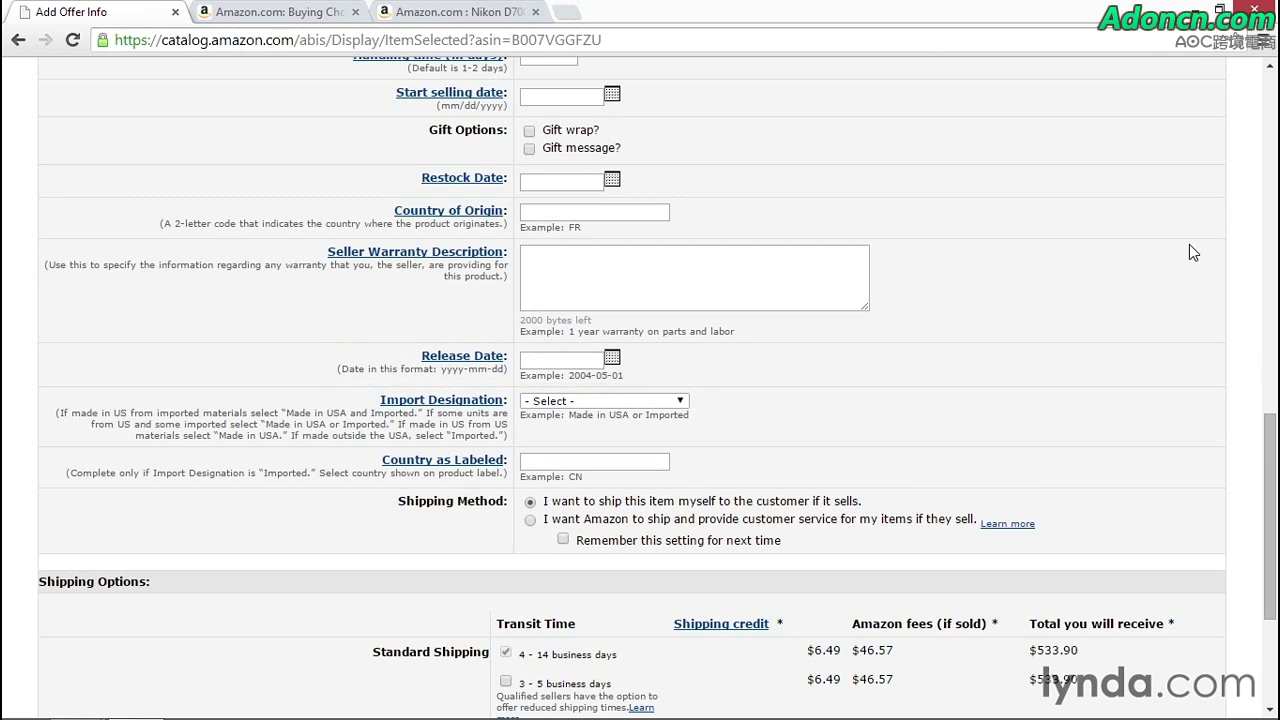
left_click(617, 360)
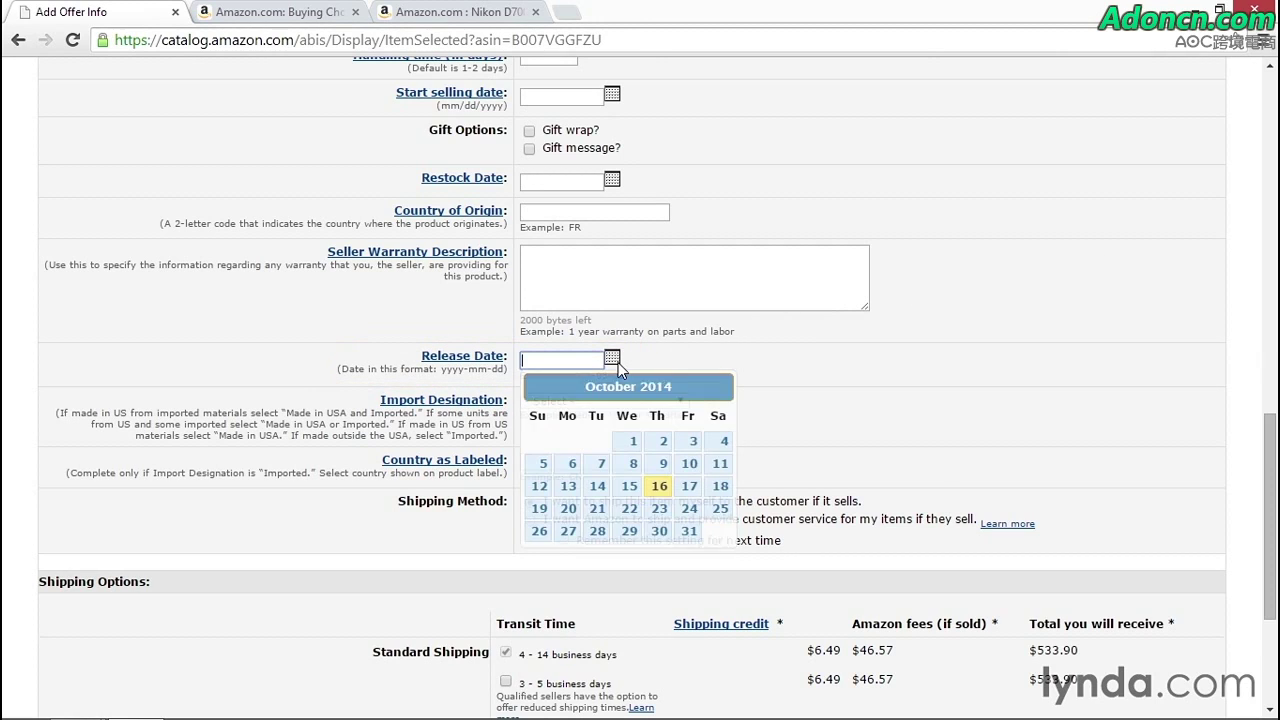
left_click(750, 362)
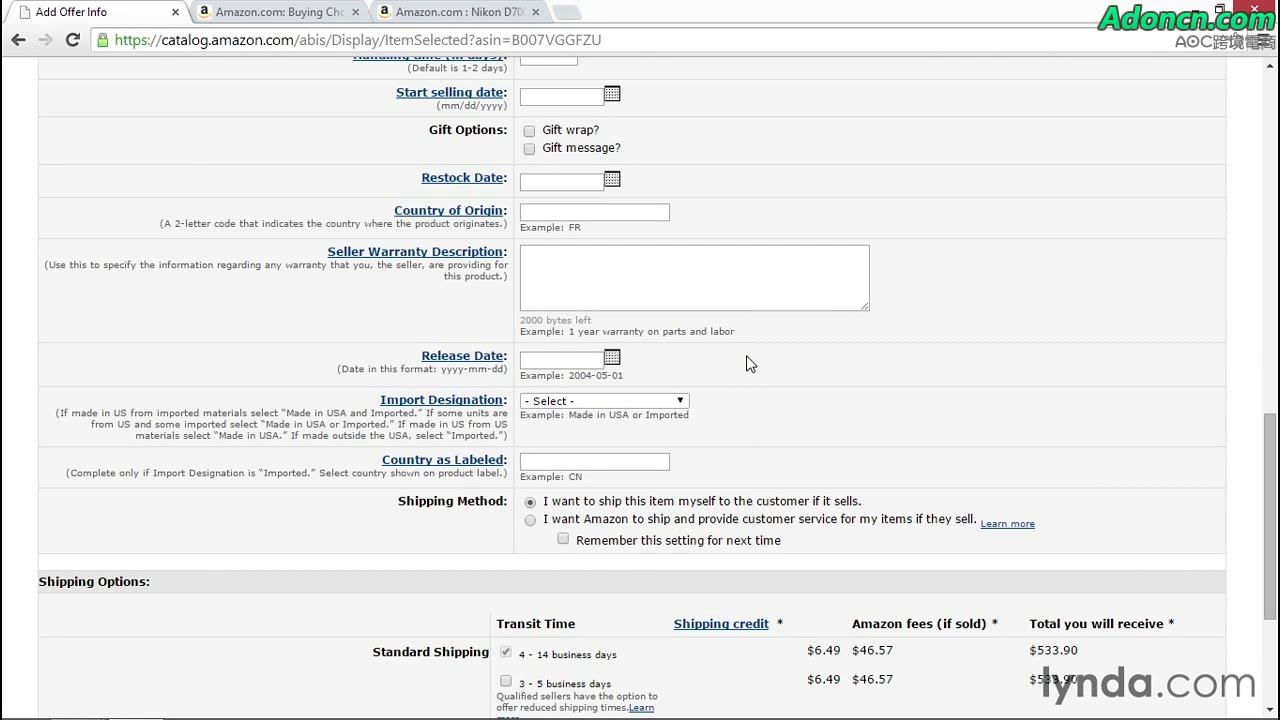
Step: Keep the option to ship the item yourself, review the shipping options, and save and finish the offer
left_click_drag(1274, 449, 1275, 487)
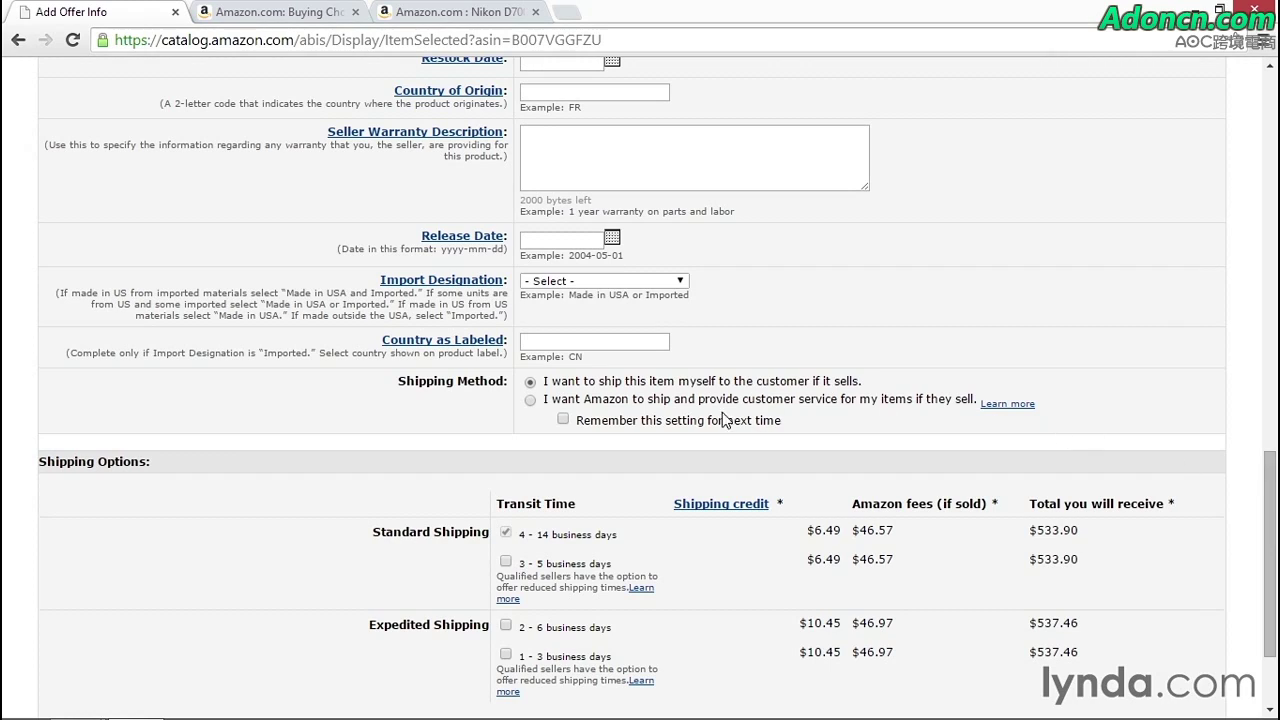
left_click(563, 421)
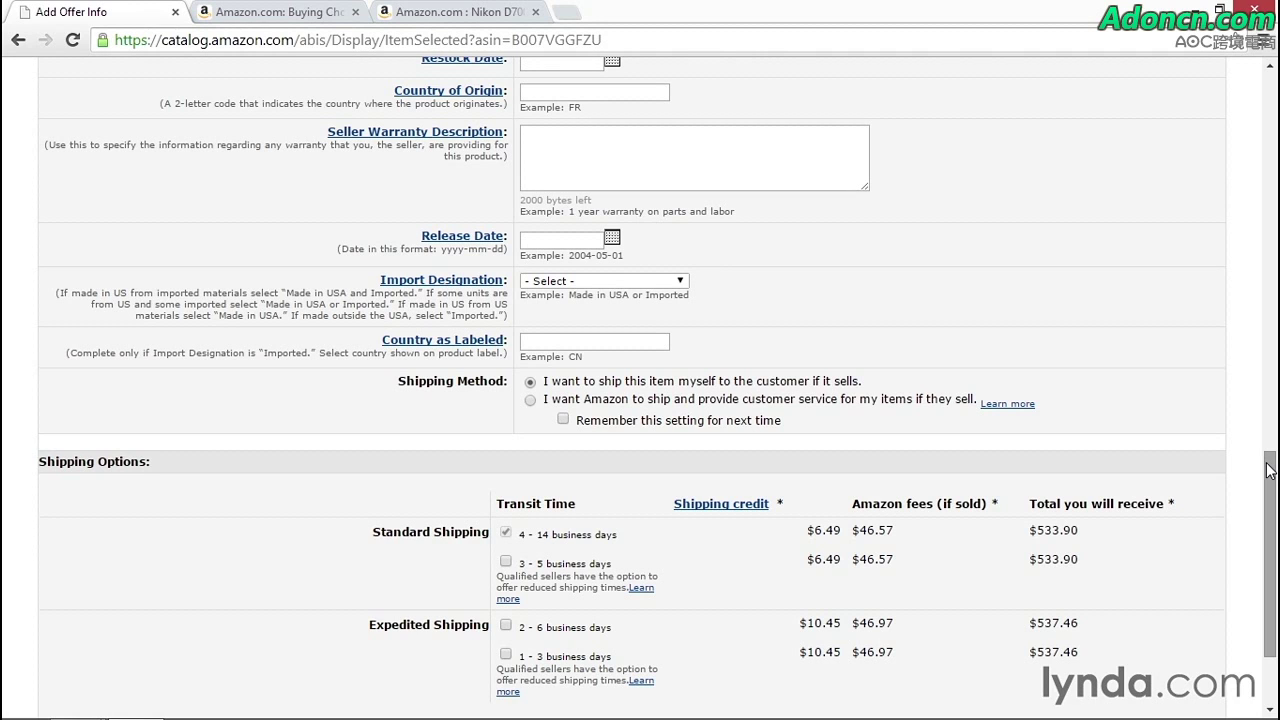
scroll(1271, 470, "down", 3)
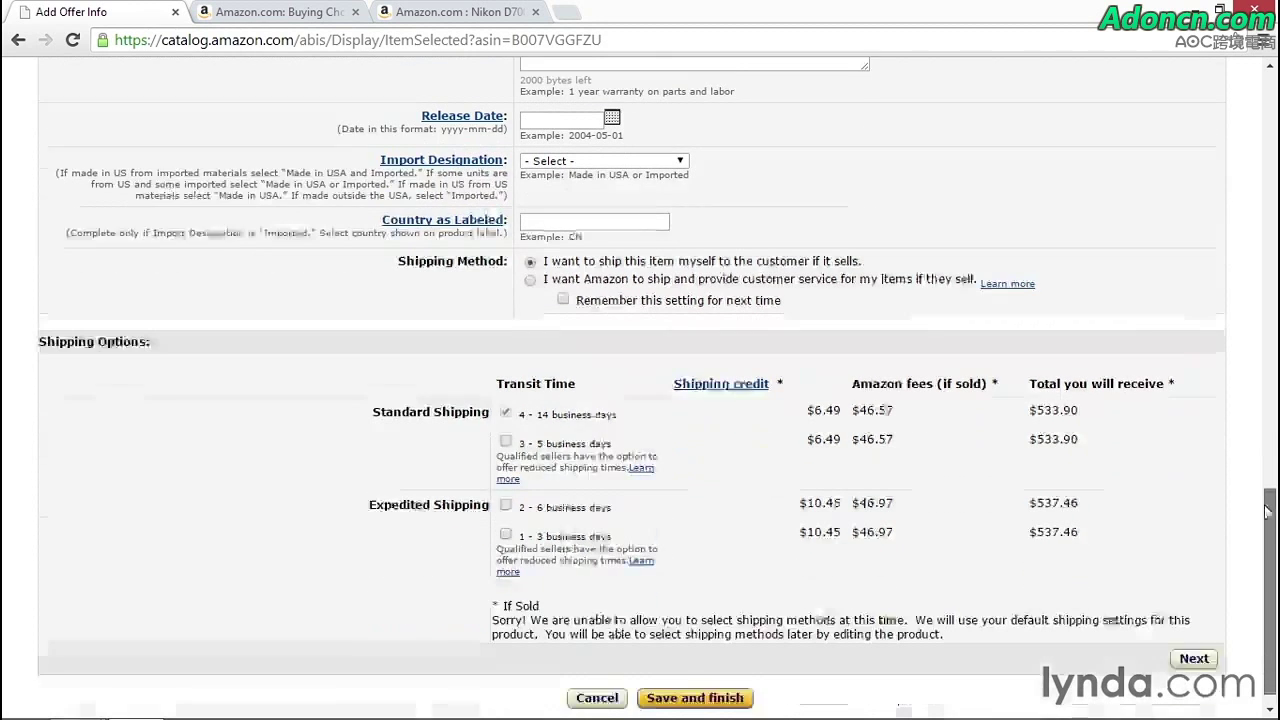
left_click(738, 677)
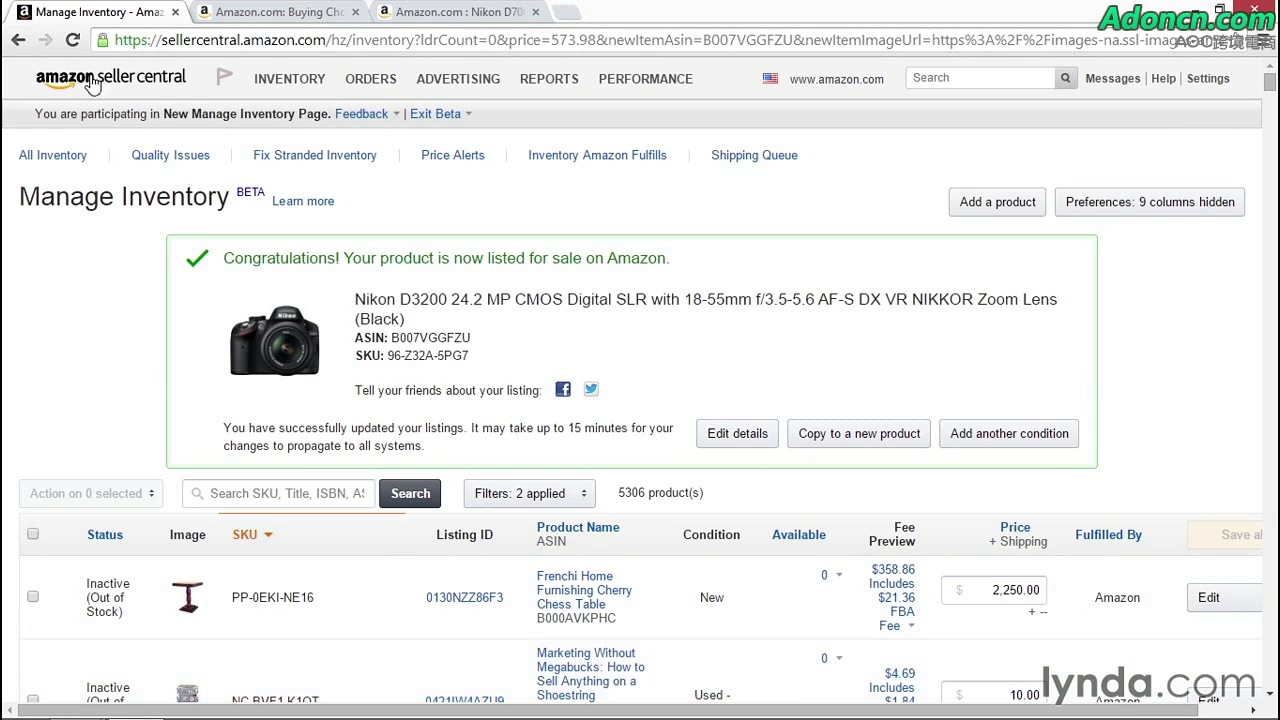
Step: Return to the offer form, choose Amazon to ship and provide customer service for the item, and save and finish
left_click(19, 42)
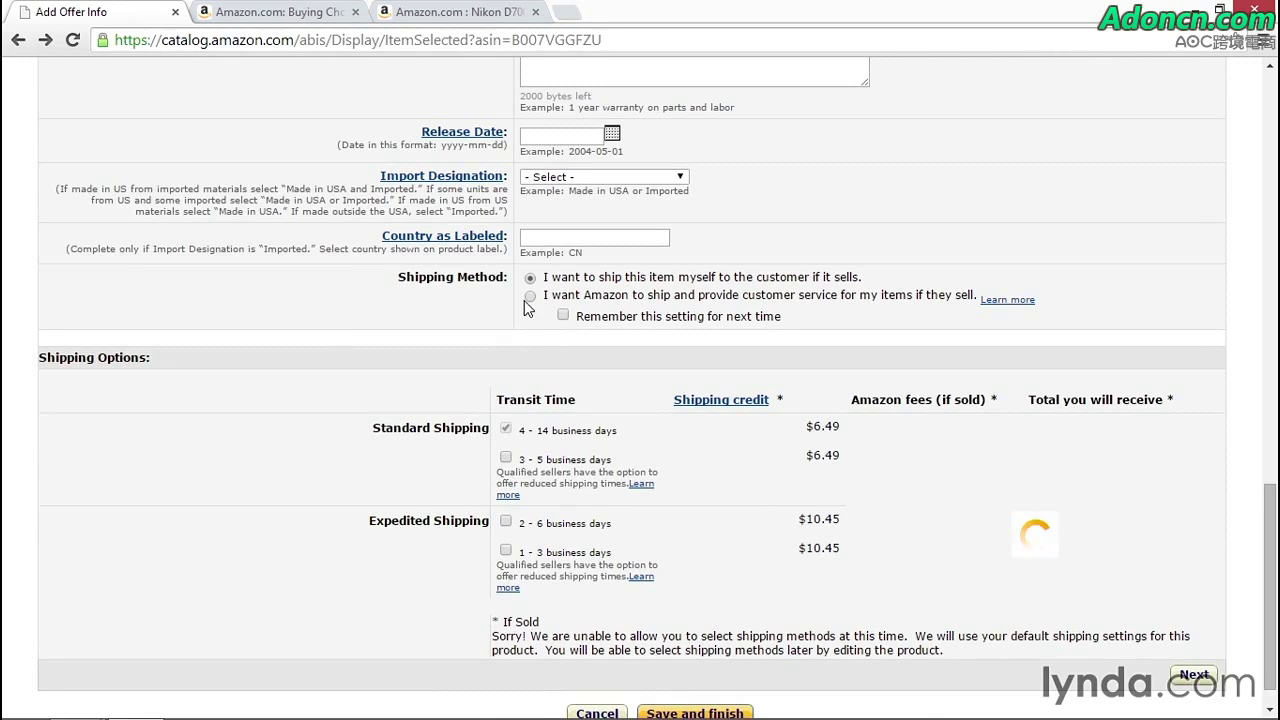
left_click(530, 296)
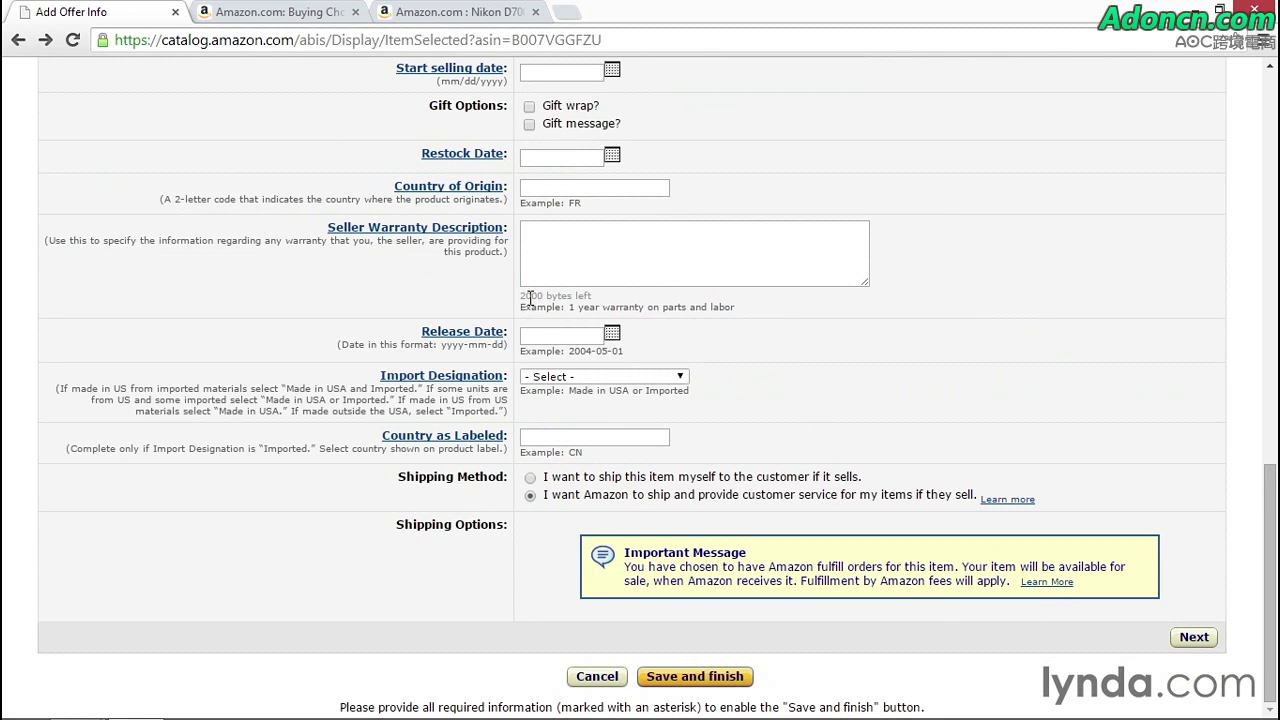
left_click(740, 679)
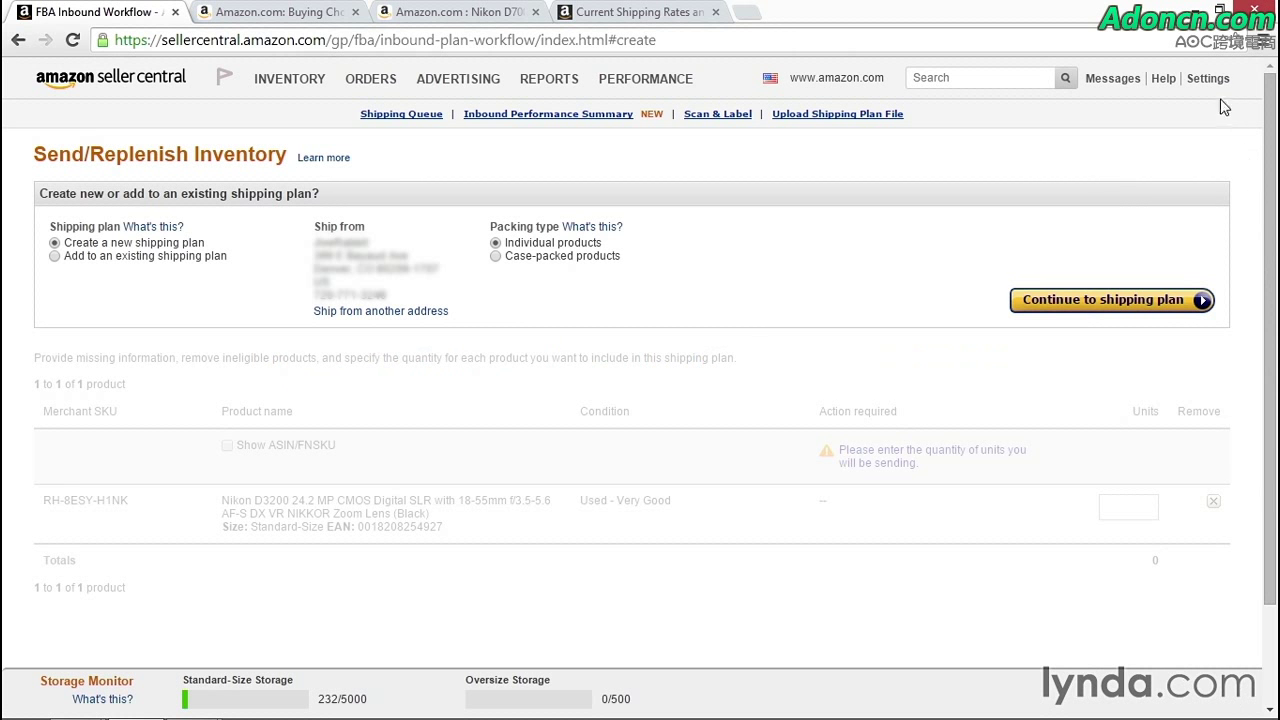
Step: Open the Per Item/Weight Based Model for editing in Shipping Settings and view its regions and service levels help in a maximized window
mouse_move(1218, 92)
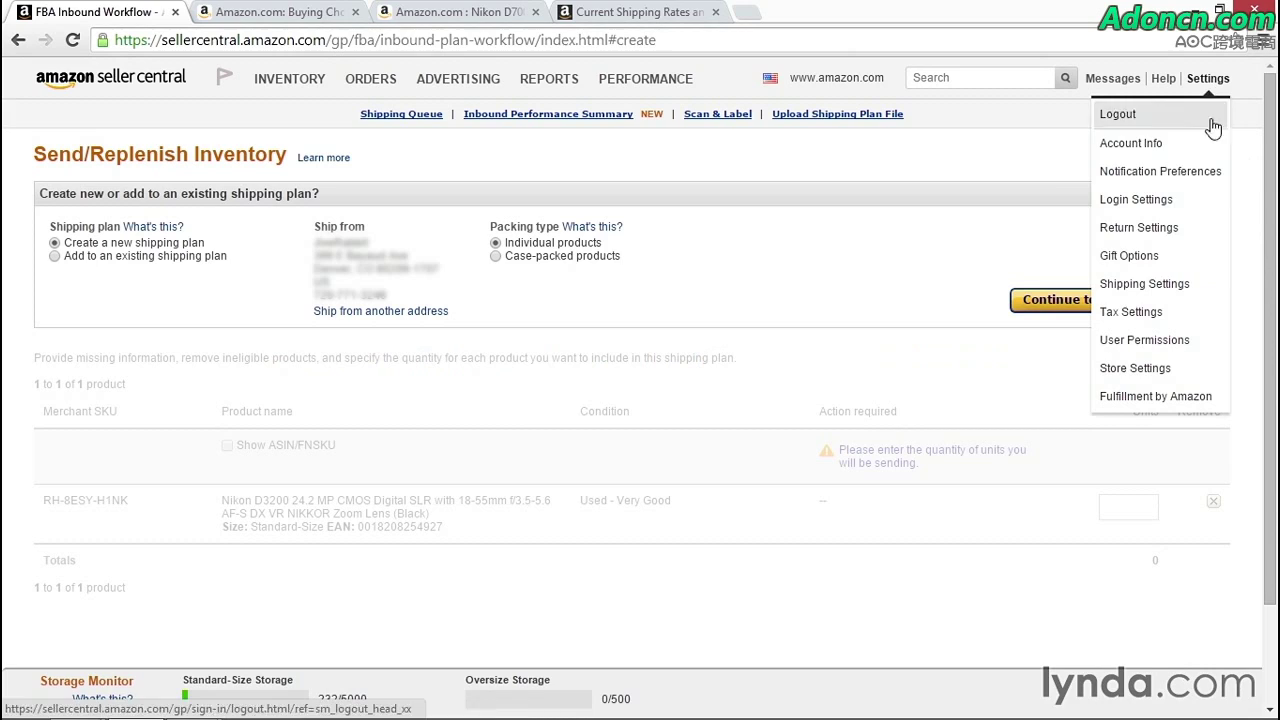
left_click(1185, 289)
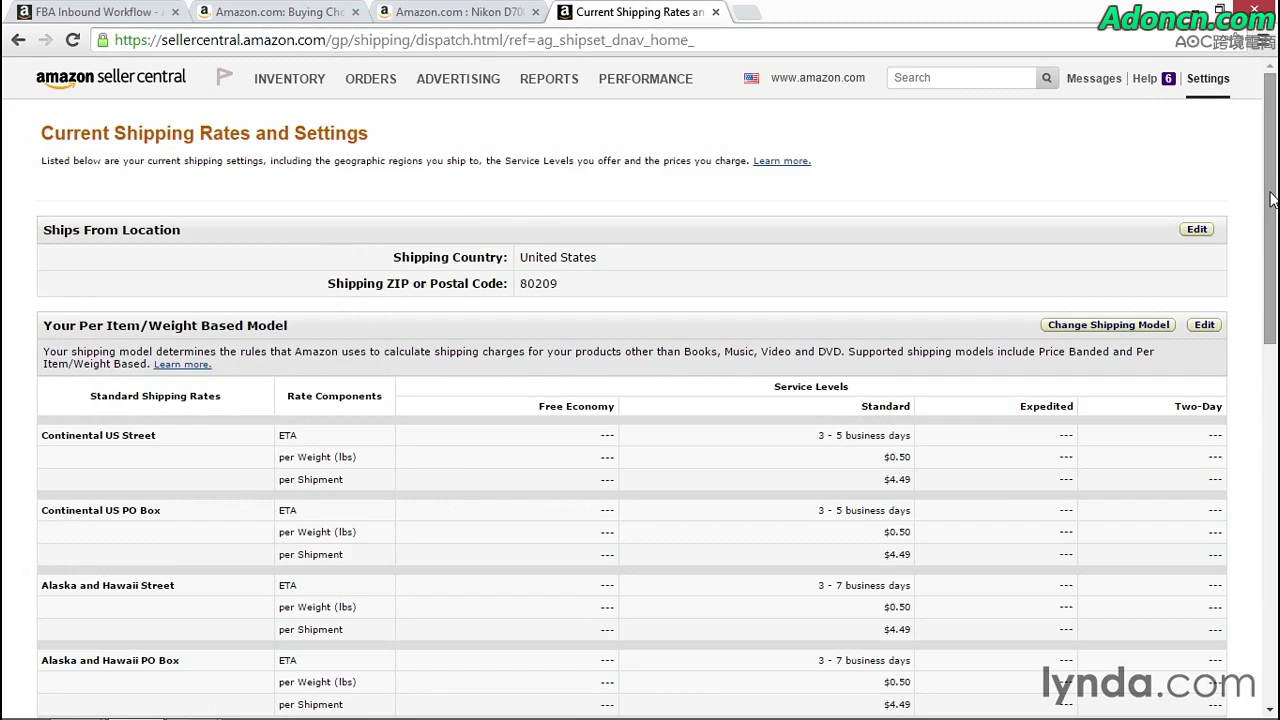
left_click(1206, 326)
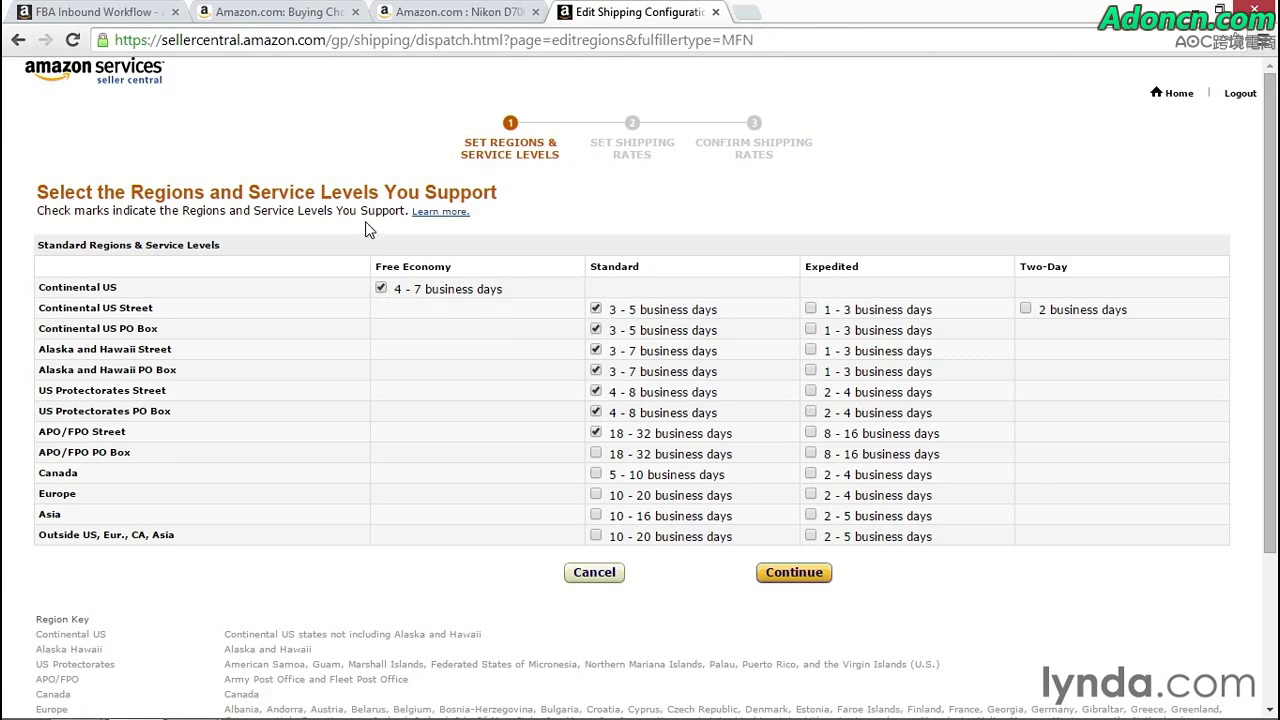
left_click(443, 213)
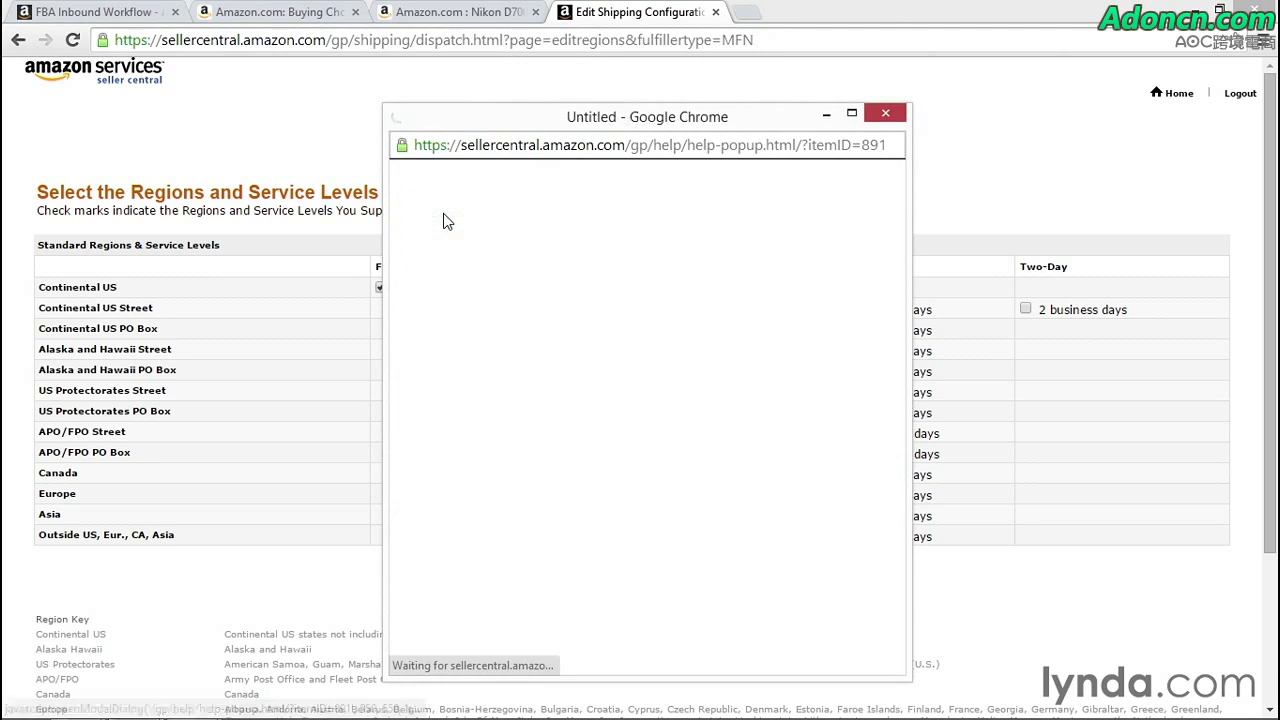
left_click(853, 114)
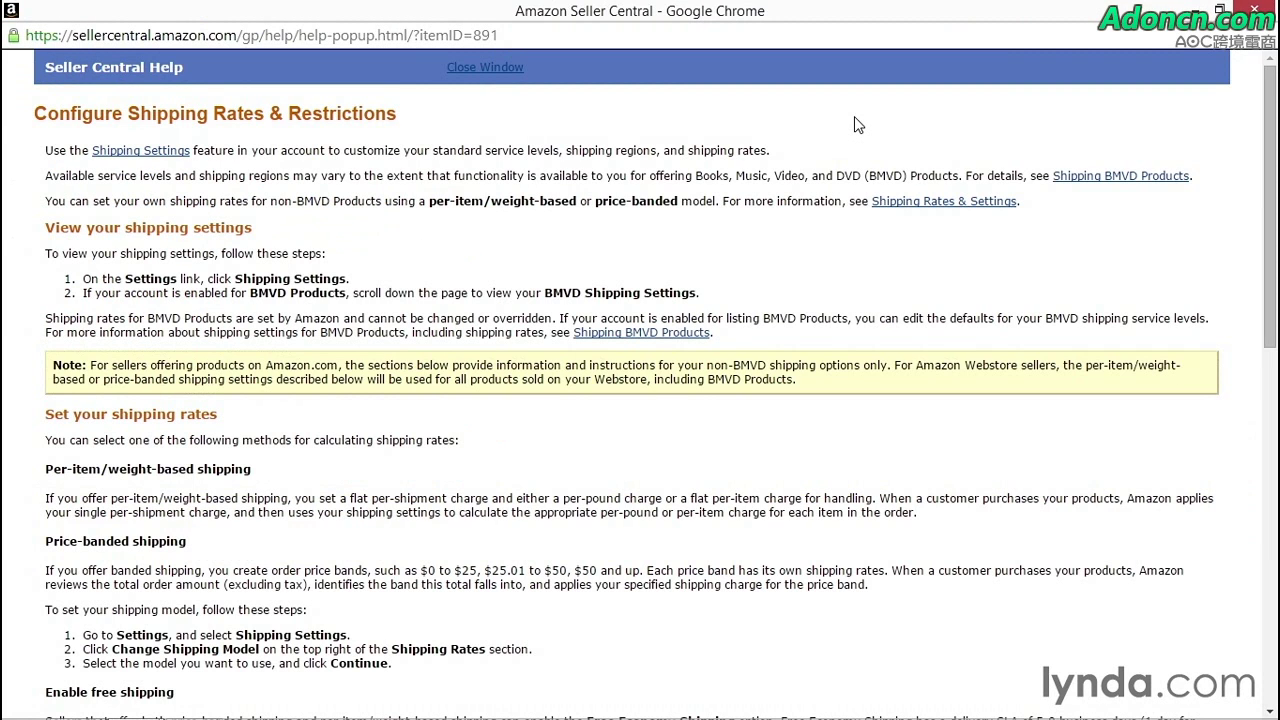